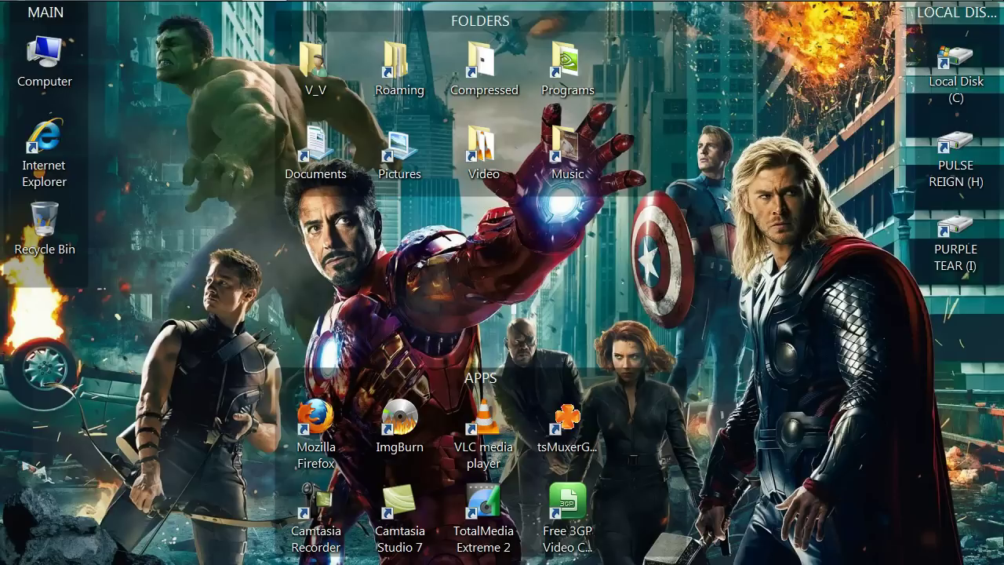
# Step: Scroll the desktop APPS fence and launch the Microsoft Expression Encoder 4 Pro shortcut
pyautogui.click(594, 493)
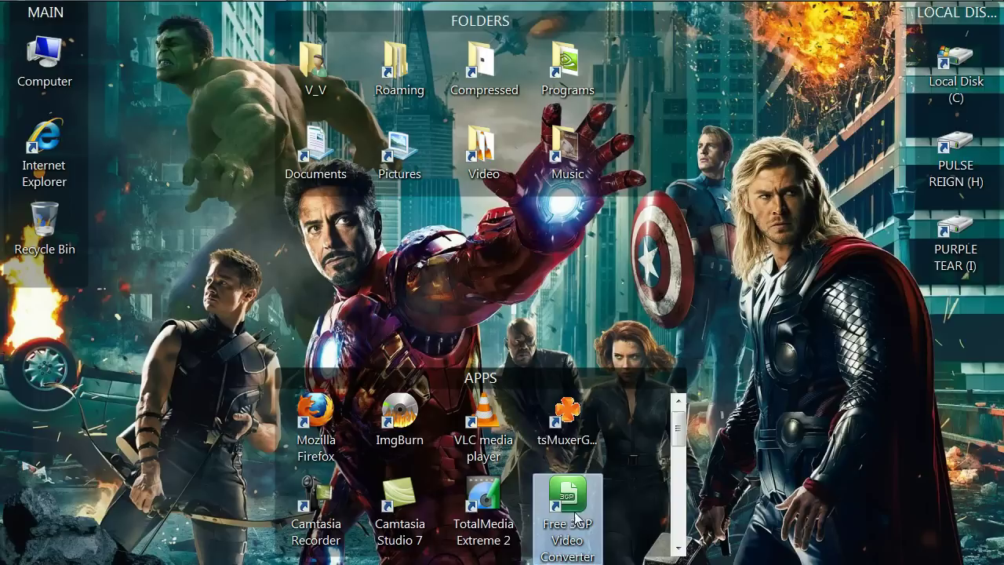
pyautogui.scroll(-3, 594, 489)
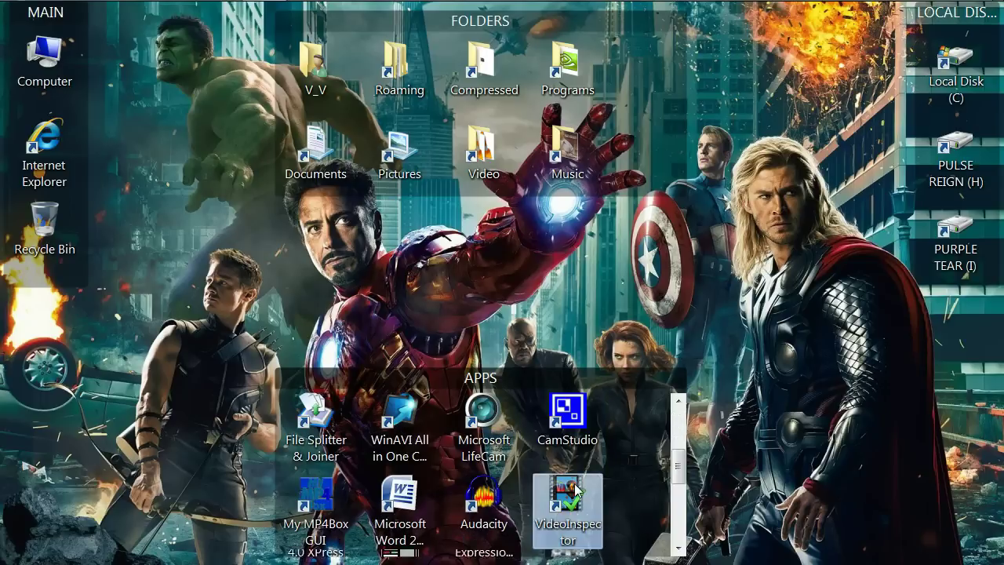
pyautogui.scroll(-3, 575, 489)
pyautogui.click(508, 502)
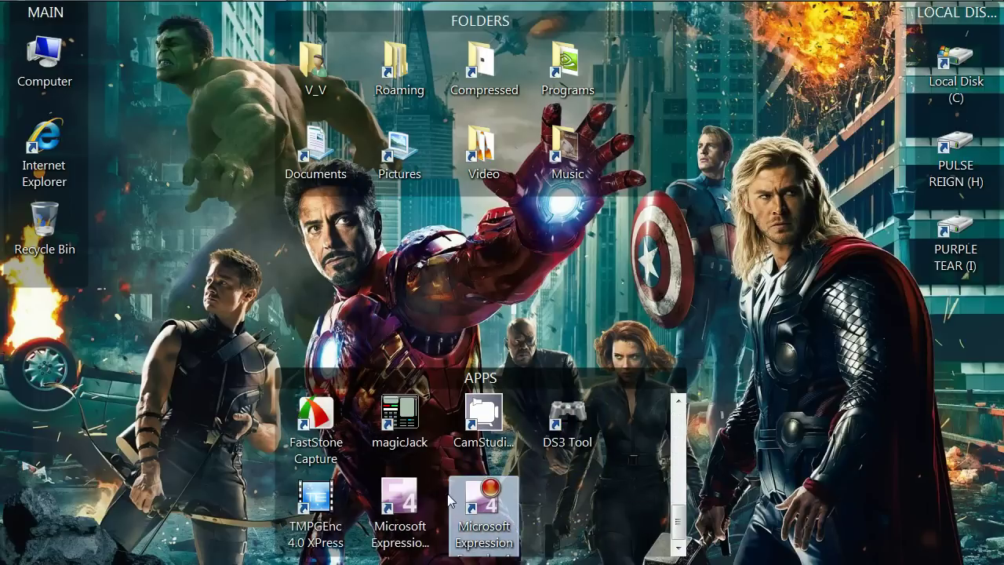
pyautogui.click(421, 508)
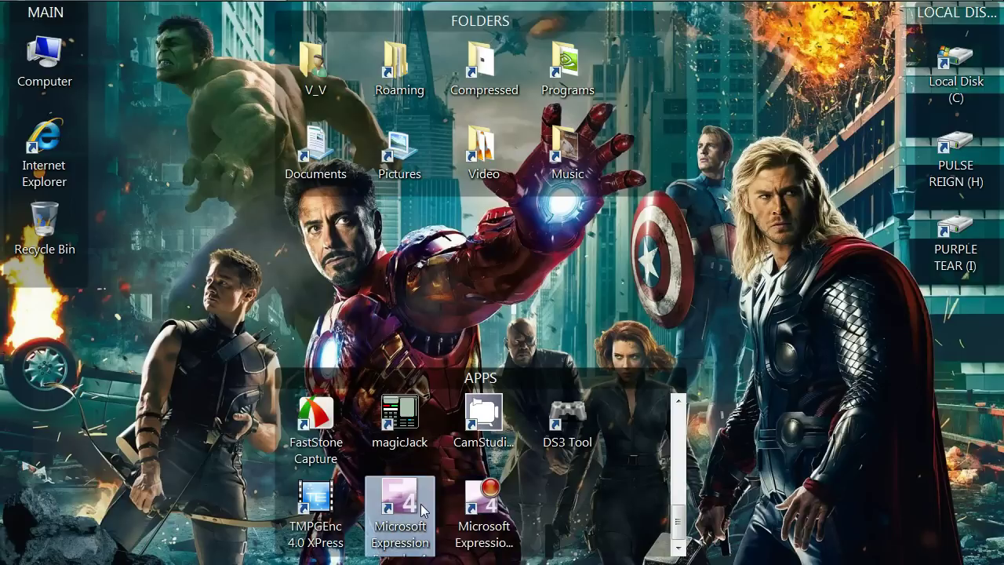
pyautogui.doubleClick(421, 508)
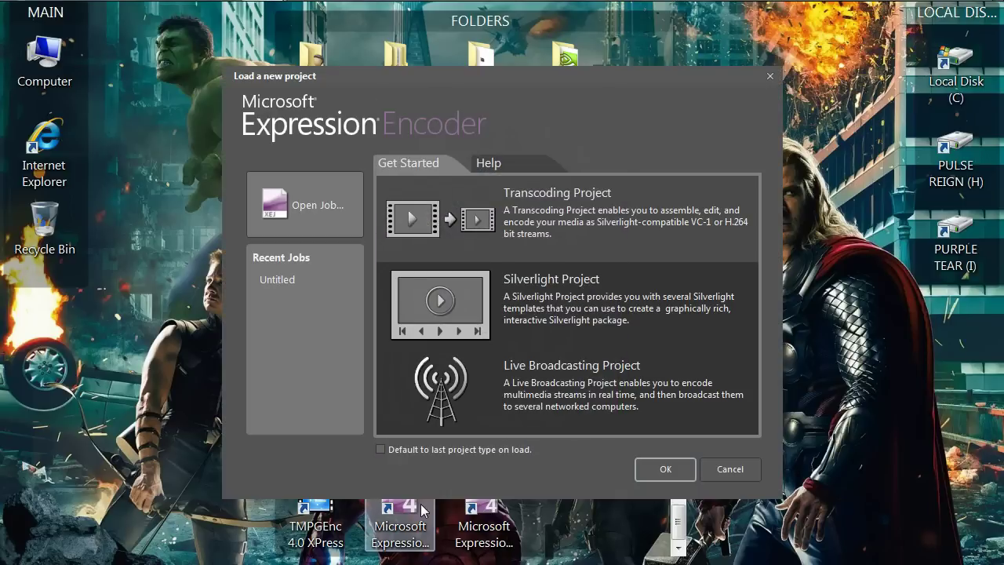
# Step: Confirm a new Transcoding Project and import the Test.xesc capture through File > Import
pyautogui.click(665, 469)
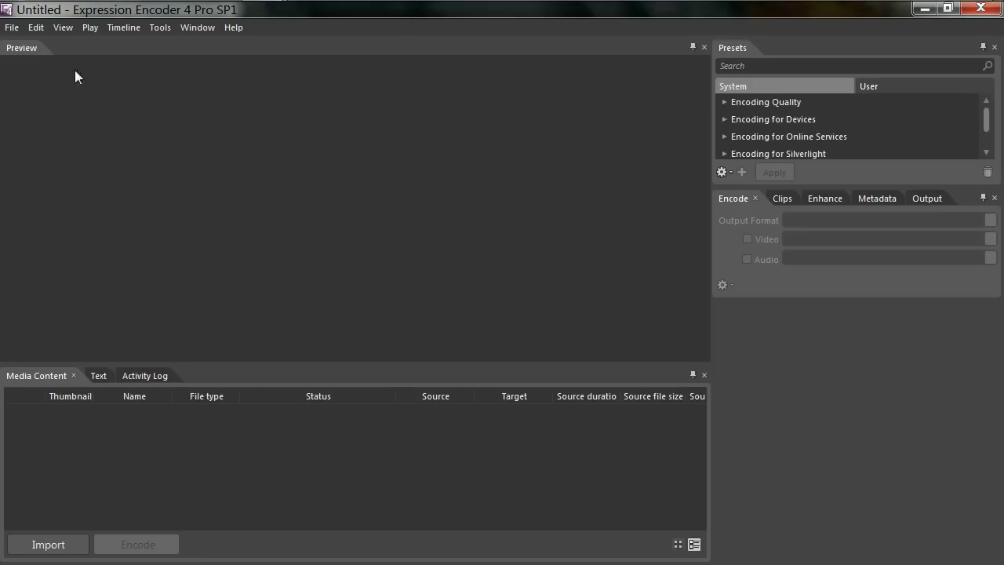
pyautogui.click(12, 27)
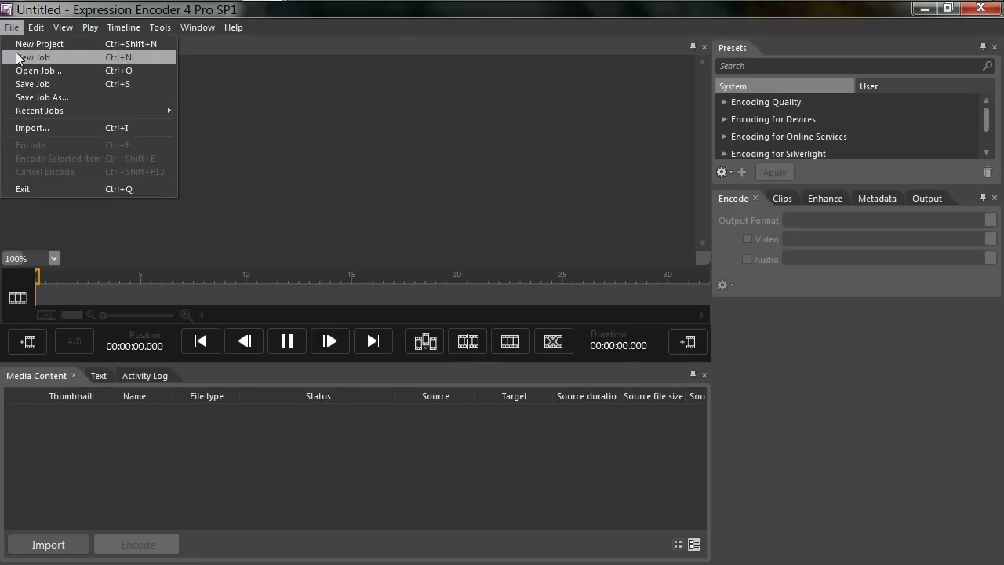
pyautogui.click(36, 127)
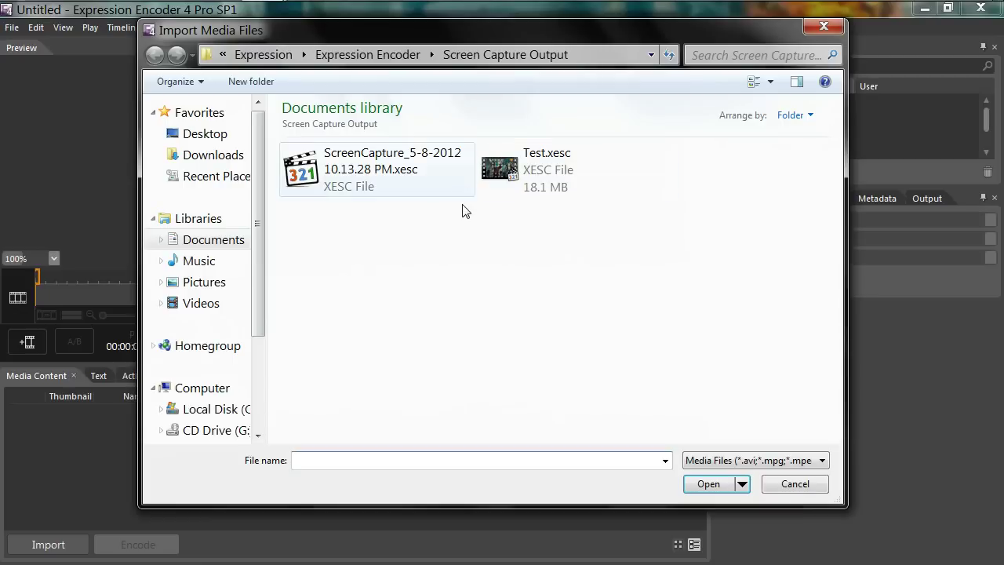
pyautogui.click(559, 188)
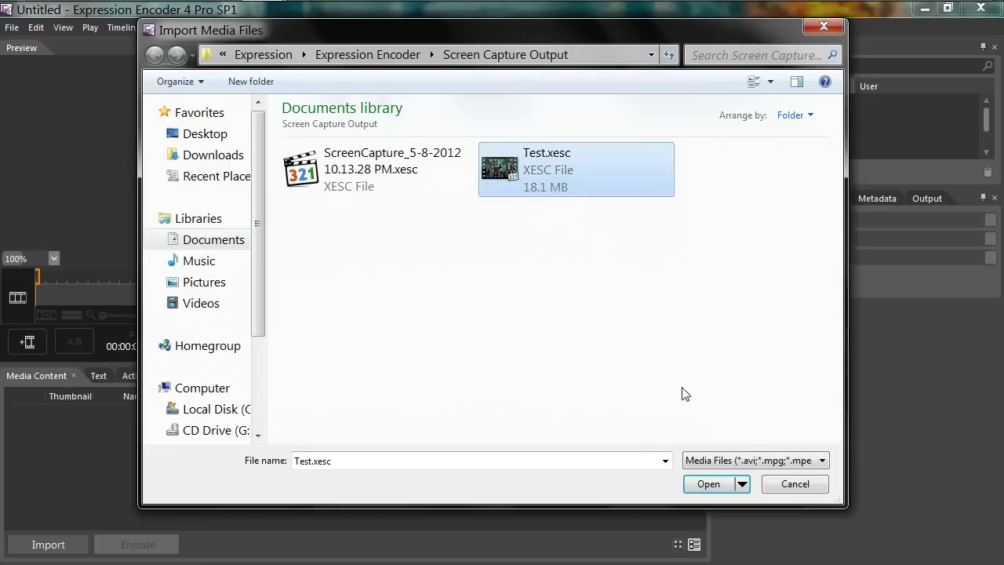
pyautogui.click(711, 486)
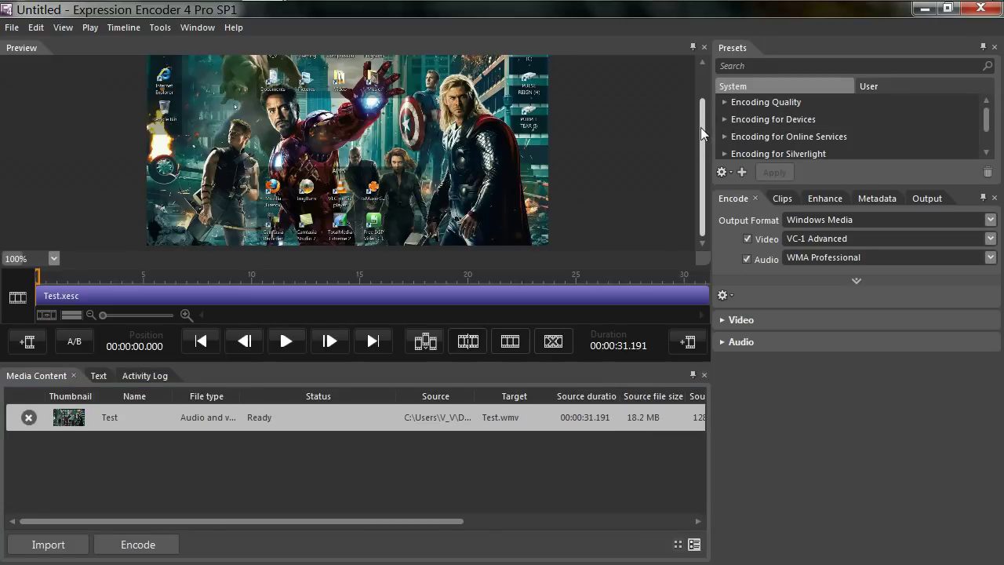
# Step: Apply the Best Quality preset from System > Encoding Quality to the Test clip
pyautogui.moveTo(700, 127); pyautogui.dragTo(702, 154)
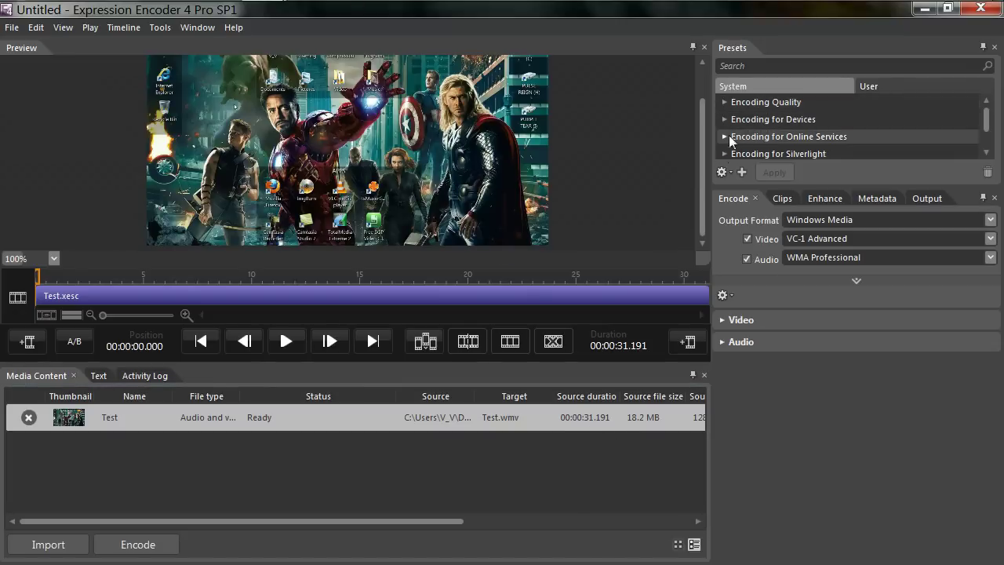
pyautogui.click(724, 102)
pyautogui.click(775, 138)
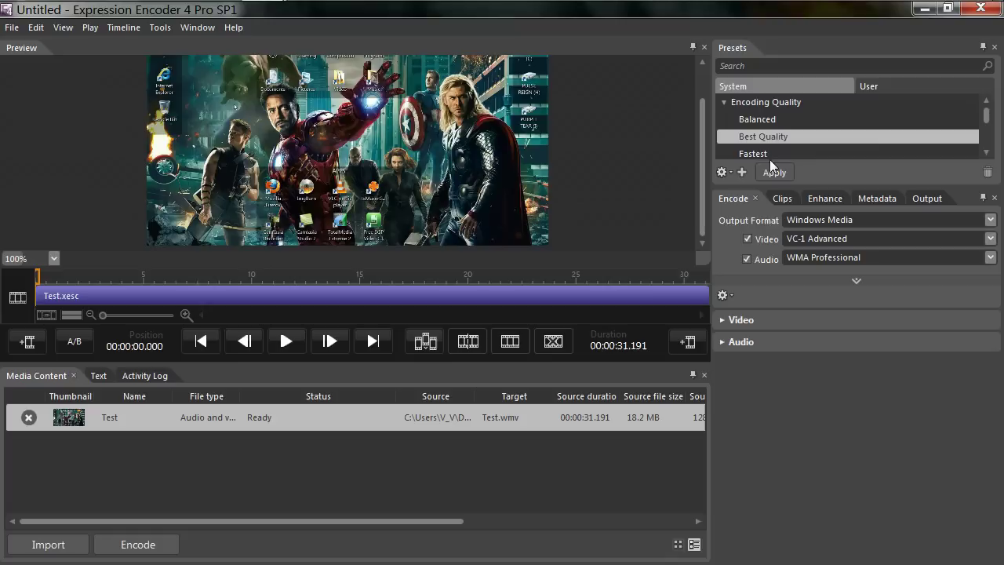
pyautogui.click(764, 173)
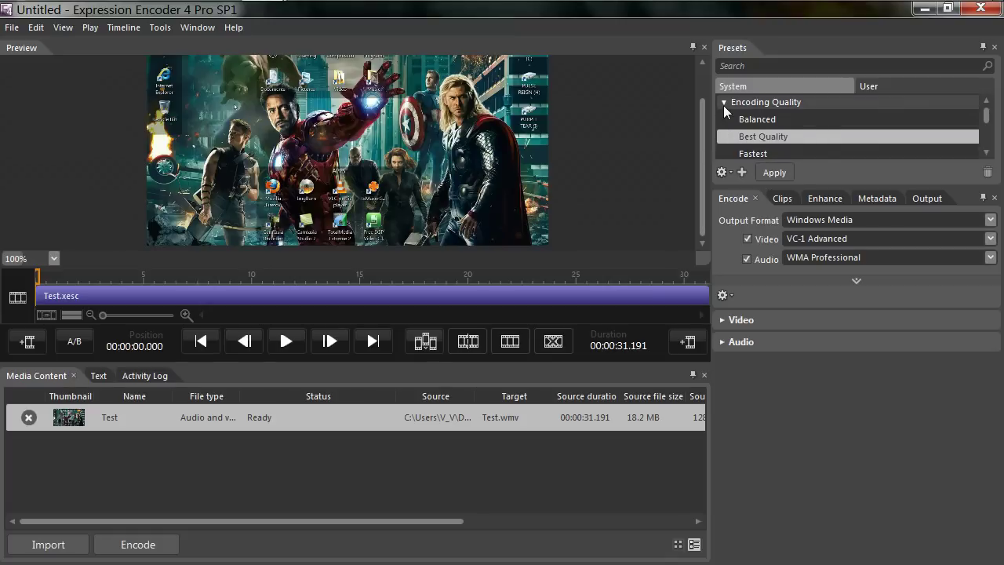
pyautogui.click(723, 103)
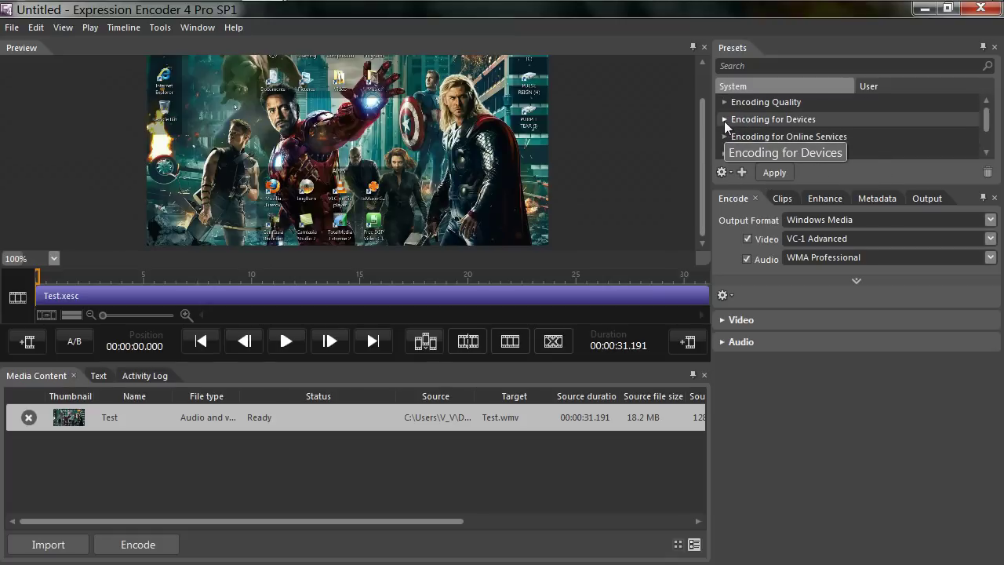
pyautogui.click(723, 121)
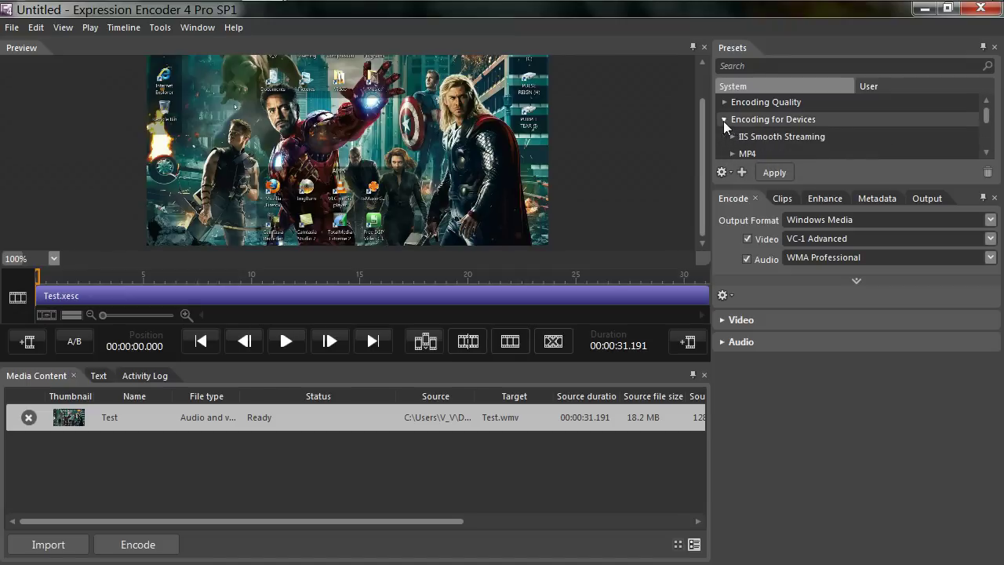
pyautogui.moveTo(985, 116); pyautogui.dragTo(981, 117)
pyautogui.click(722, 120)
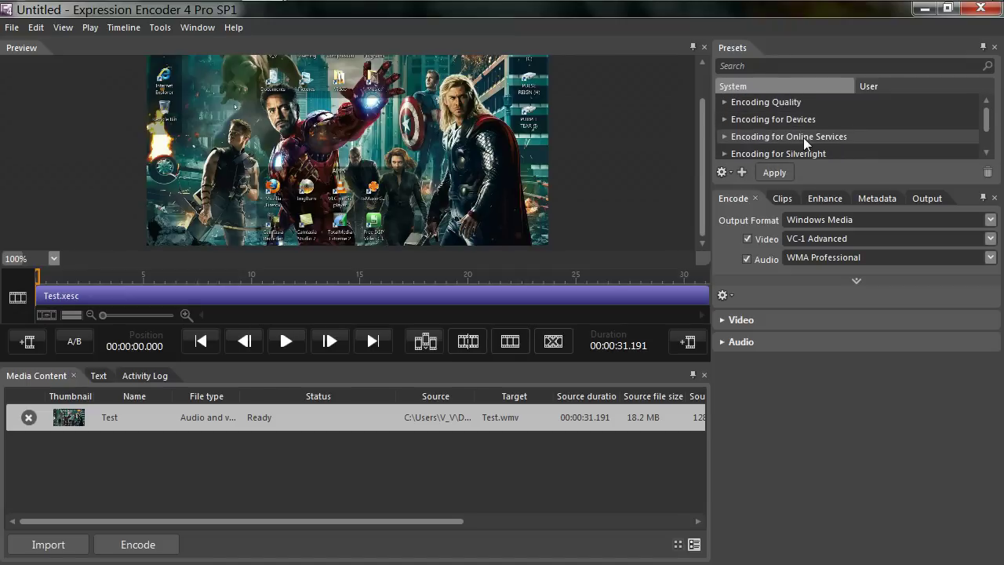
pyautogui.click(722, 135)
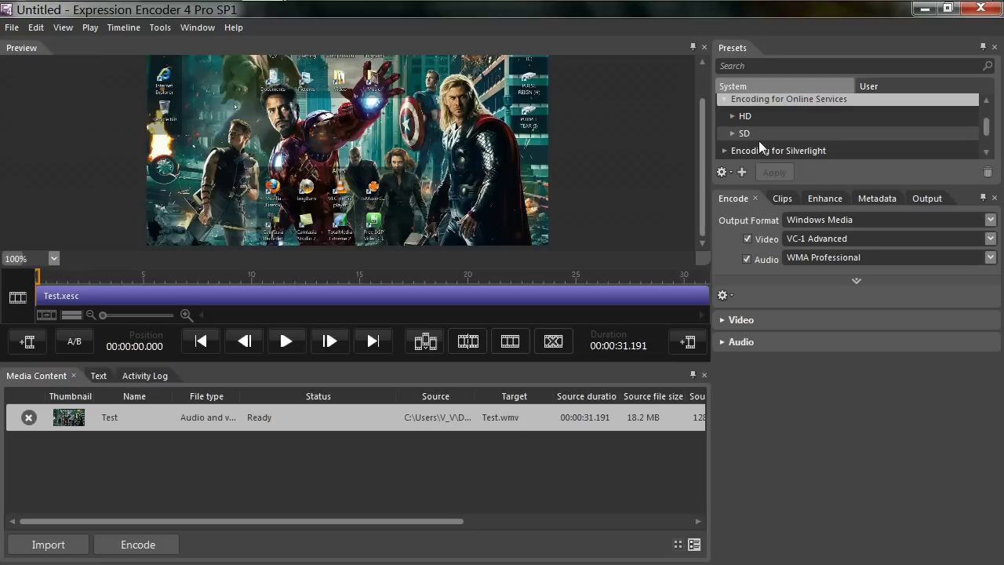
pyautogui.click(733, 117)
pyautogui.scroll(-1, 779, 143)
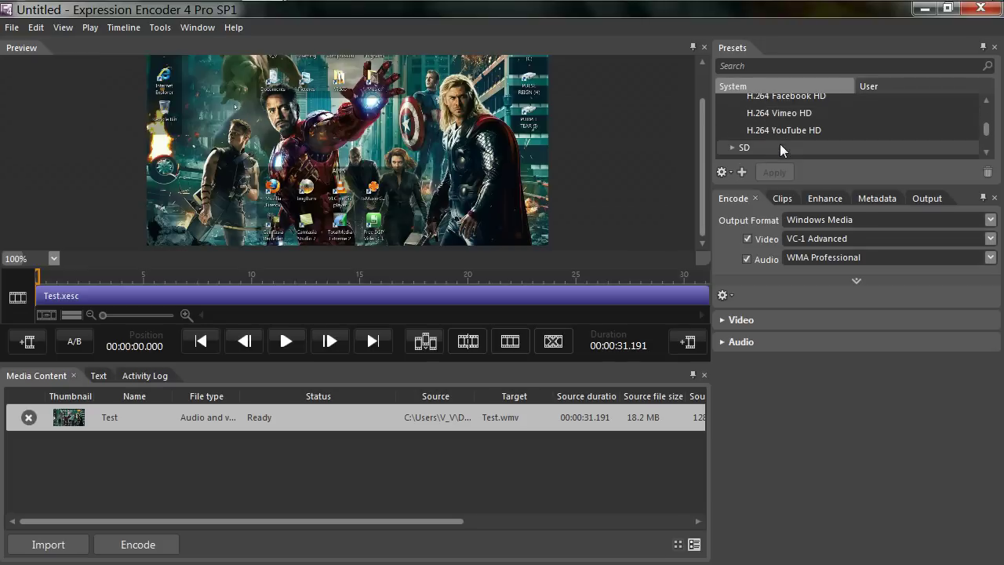
pyautogui.scroll(1, 790, 115)
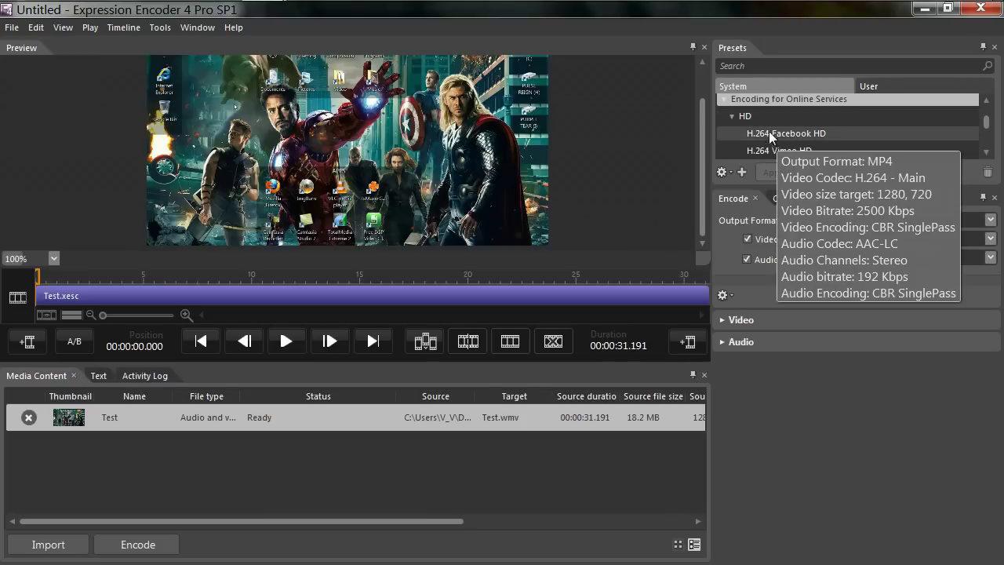
pyautogui.scroll(-1, 792, 130)
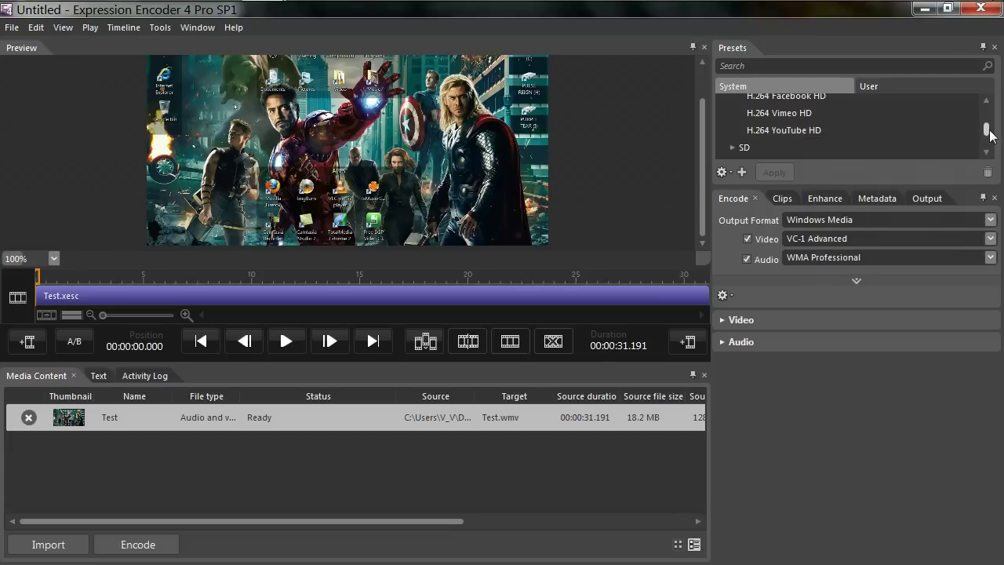
pyautogui.moveTo(986, 128); pyautogui.dragTo(985, 128)
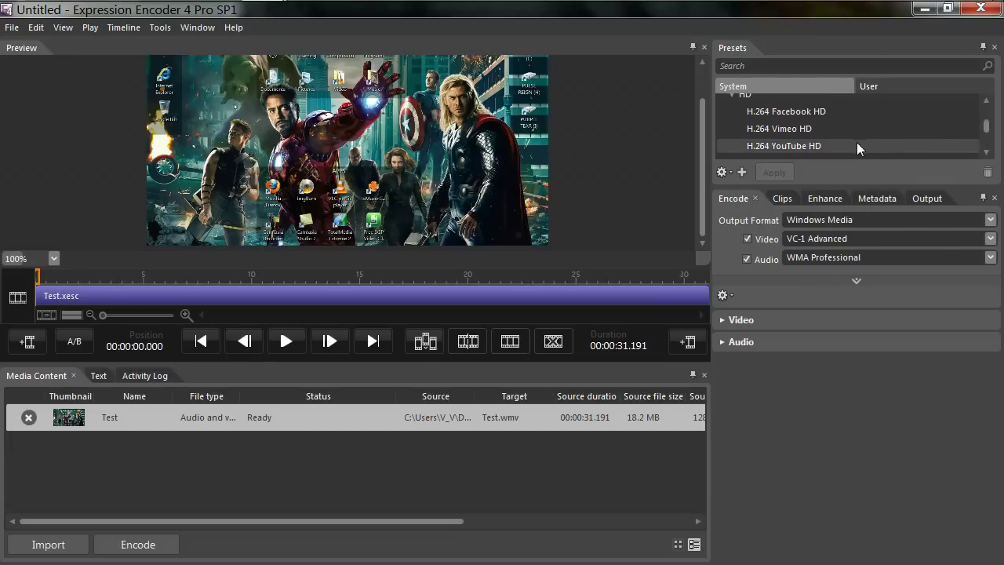
pyautogui.moveTo(772, 145)
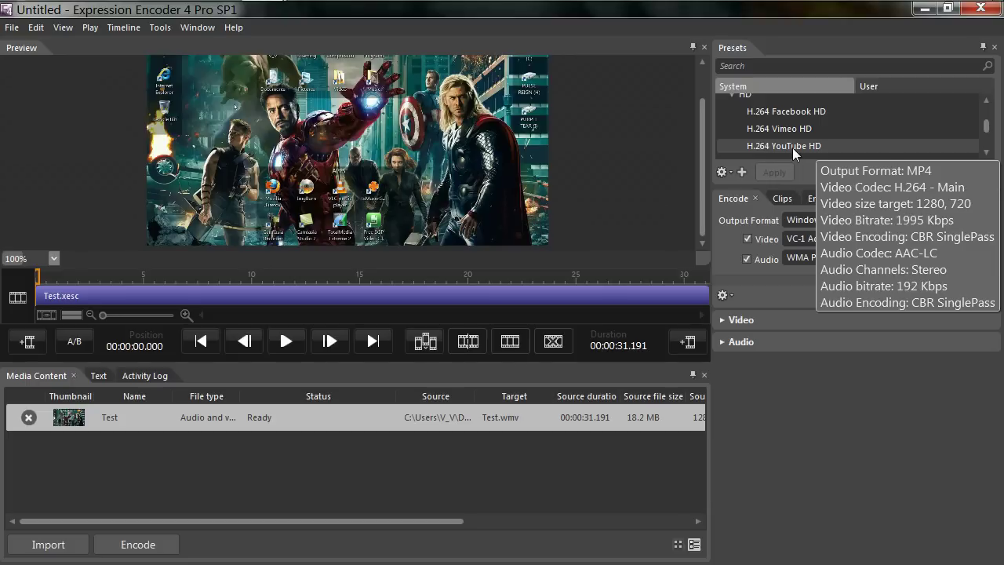
pyautogui.moveTo(791, 132)
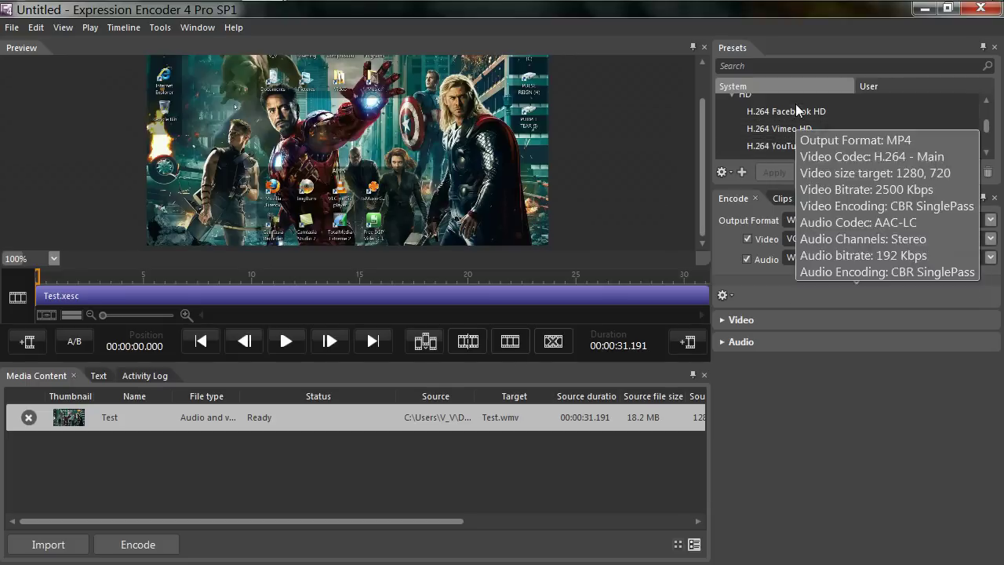
pyautogui.click(732, 94)
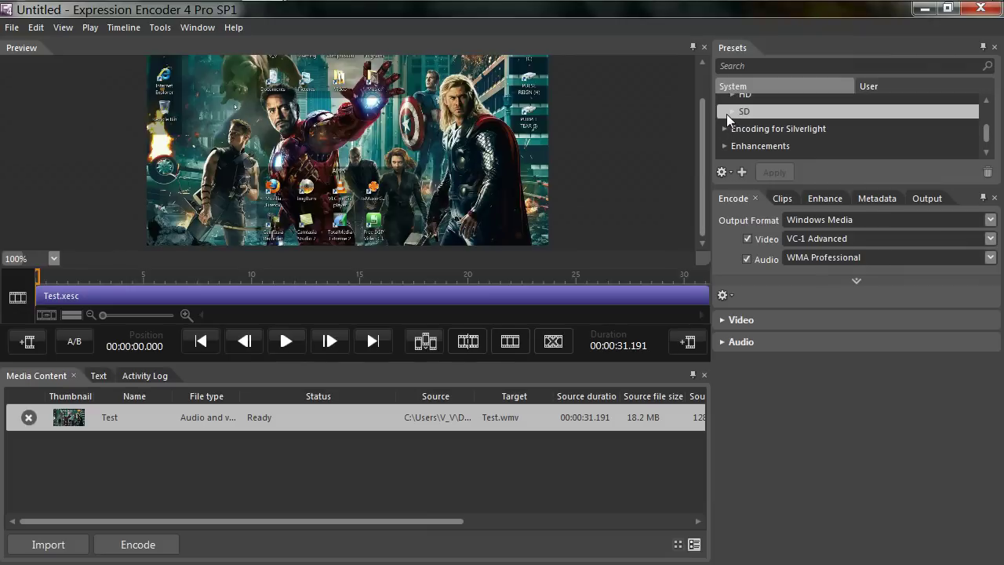
pyautogui.click(730, 111)
pyautogui.click(731, 111)
pyautogui.click(722, 115)
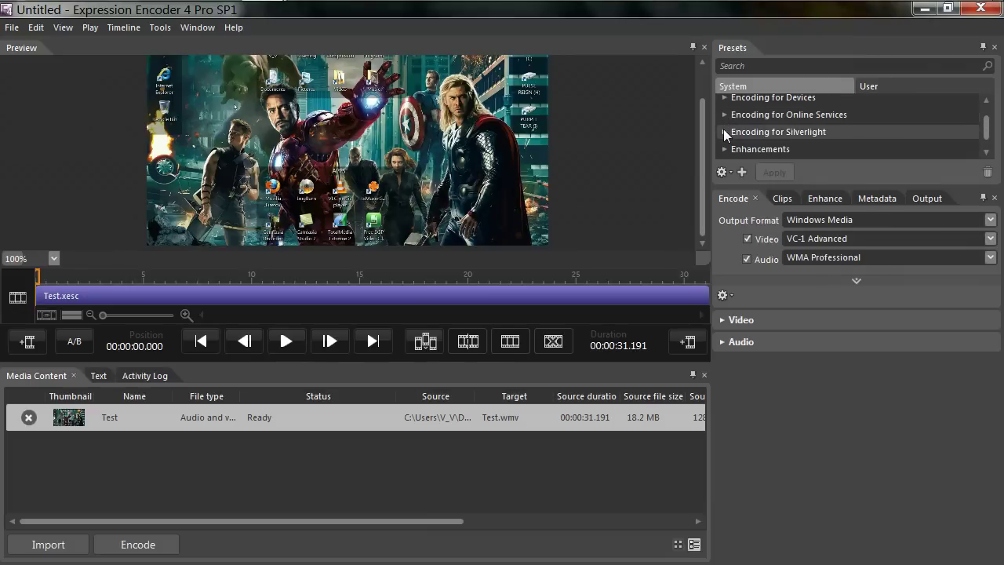
pyautogui.click(724, 132)
pyautogui.click(731, 114)
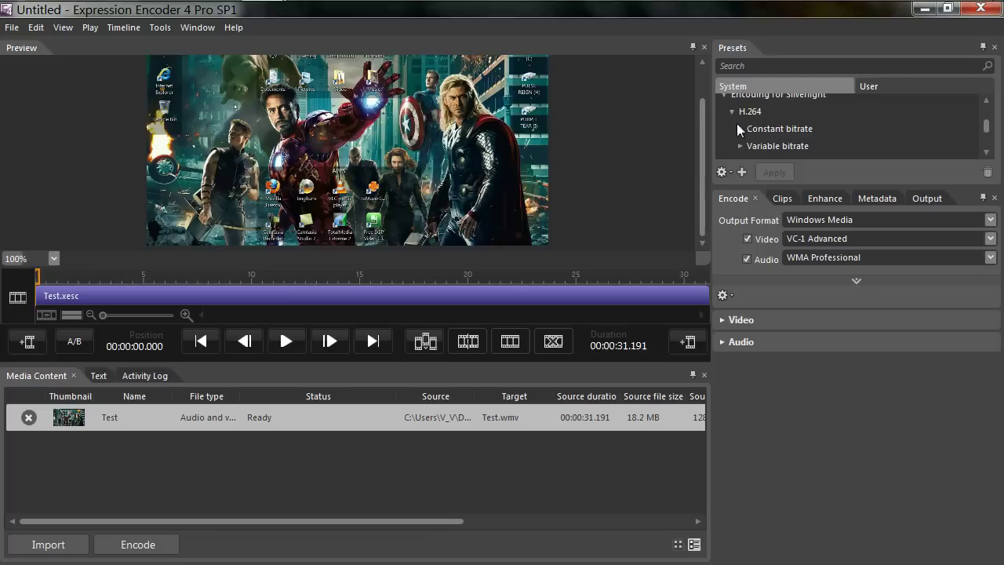
pyautogui.scroll(-1, 755, 145)
pyautogui.scroll(1, 761, 126)
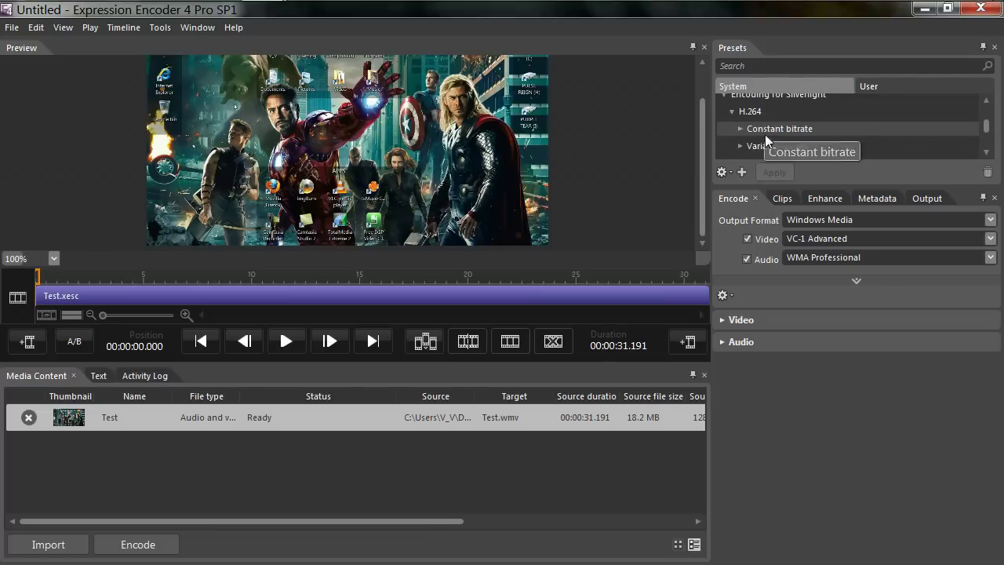
pyautogui.click(731, 112)
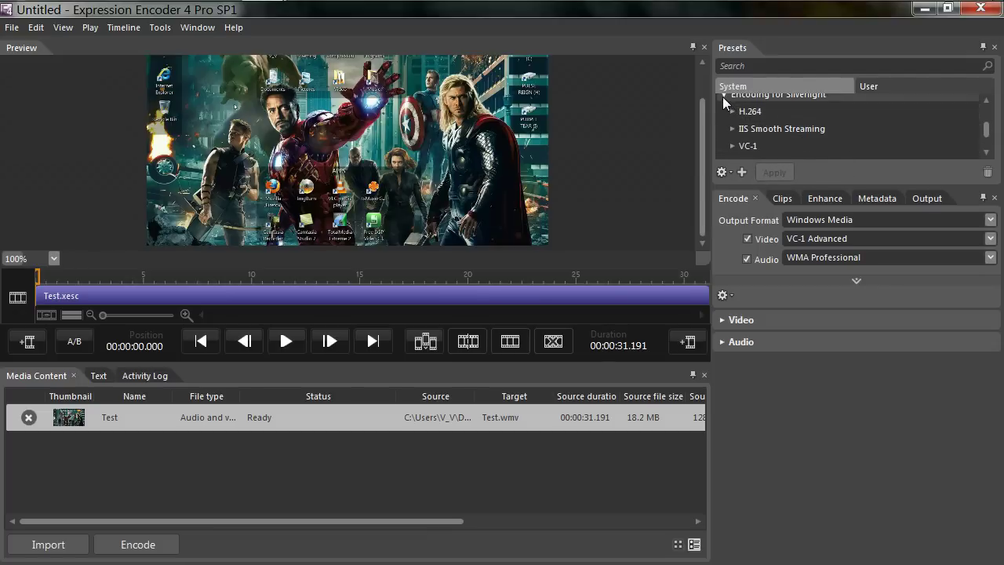
pyautogui.click(722, 96)
pyautogui.scroll(1, 740, 136)
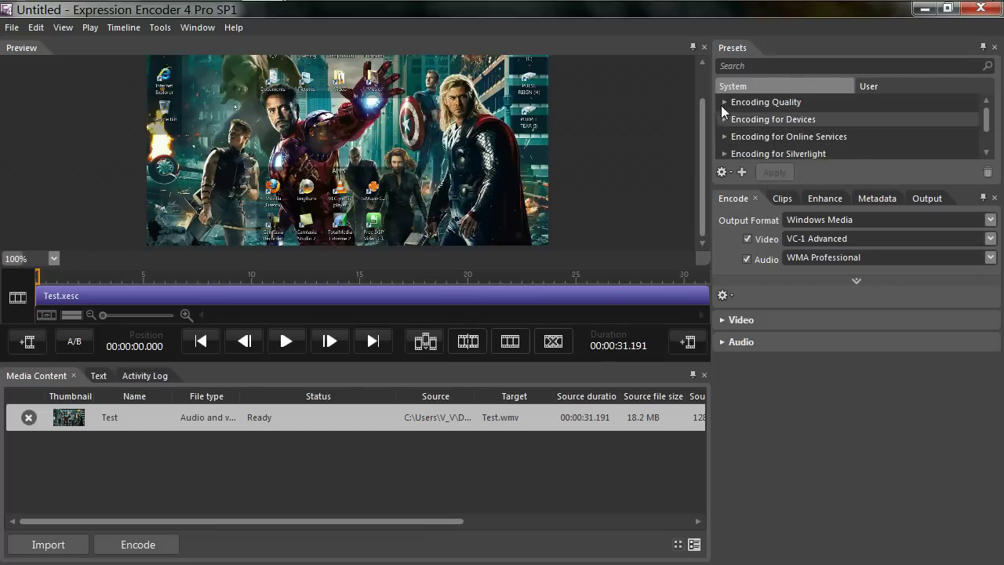
# Step: Apply the H.264 AppleTV preset from Encoding for Devices > MP4 to the Test job
pyautogui.click(722, 102)
pyautogui.click(781, 138)
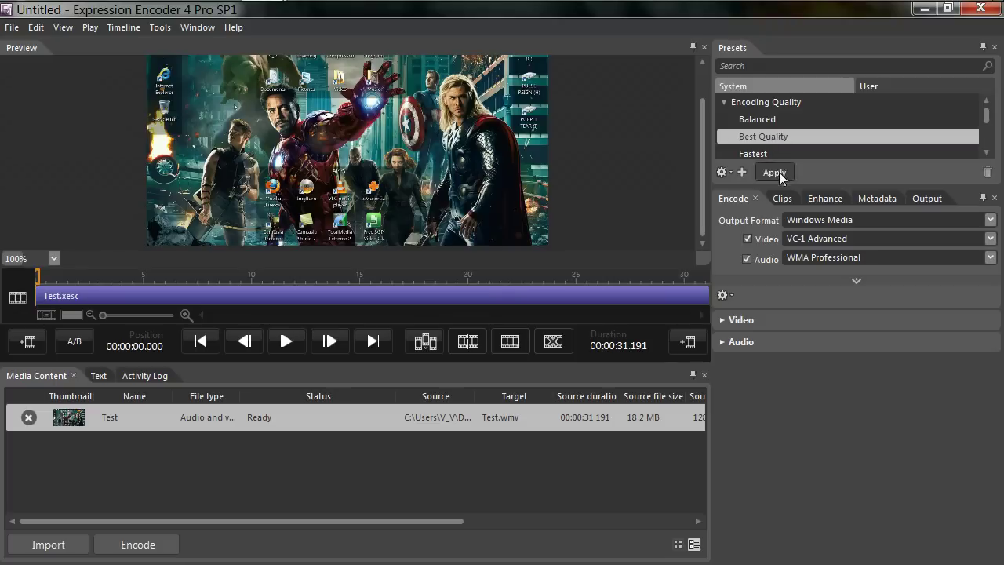
pyautogui.click(725, 102)
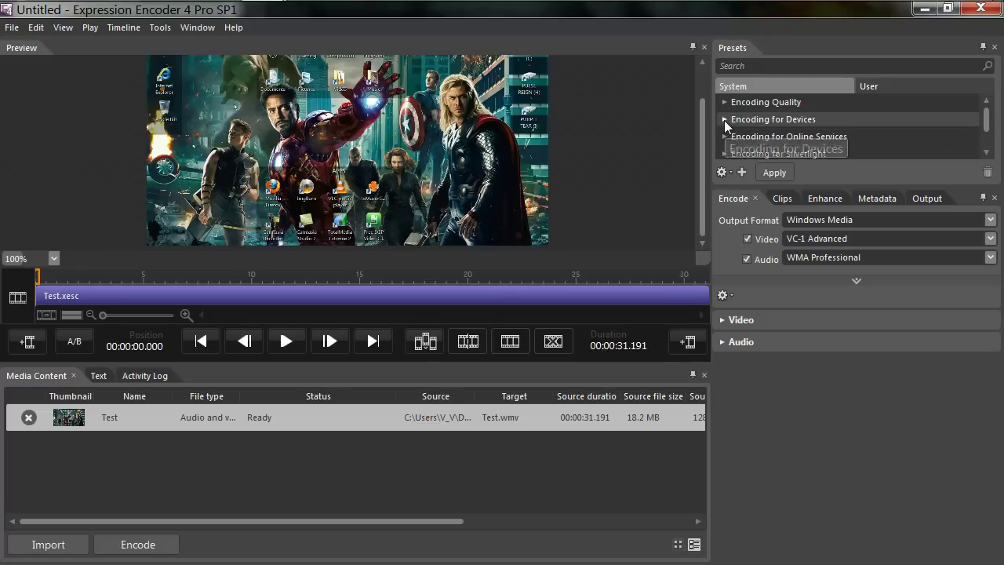
pyautogui.click(724, 120)
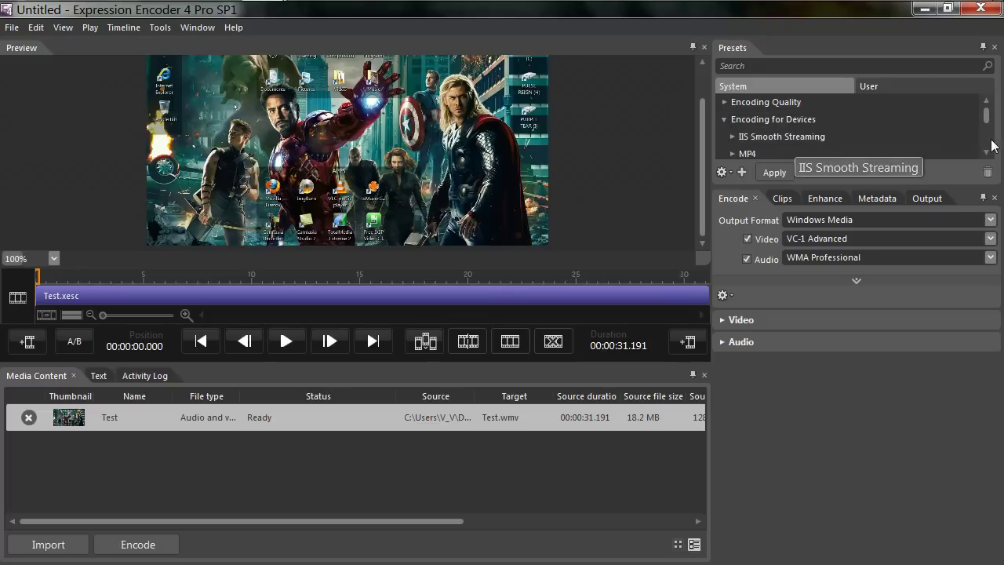
pyautogui.moveTo(990, 122); pyautogui.dragTo(986, 112)
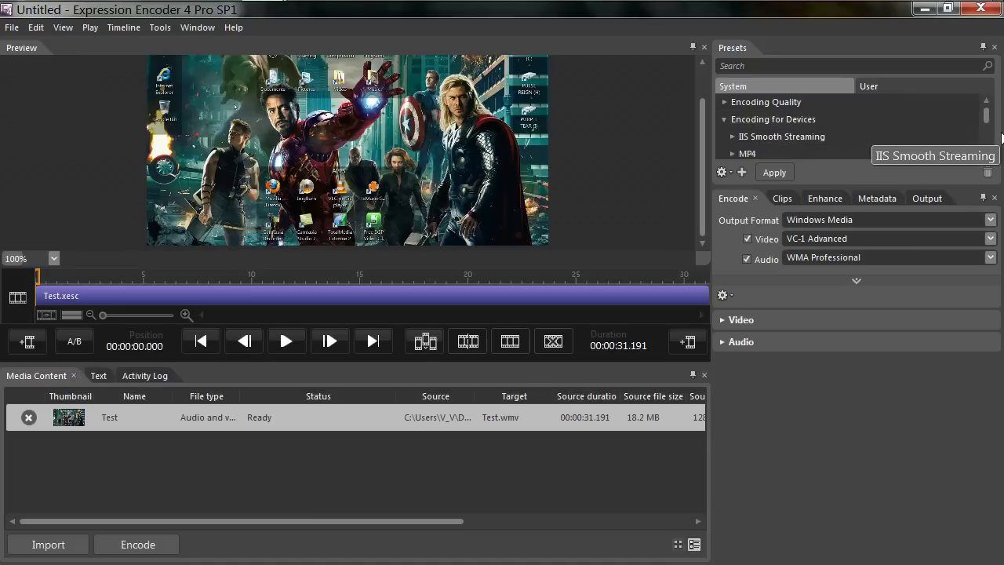
pyautogui.moveTo(985, 114); pyautogui.dragTo(988, 130)
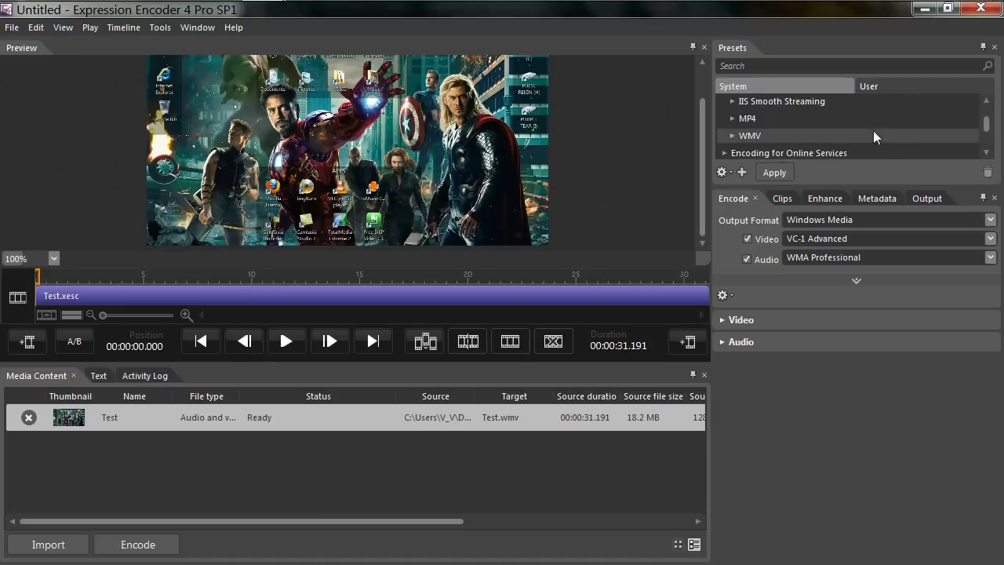
pyautogui.click(732, 118)
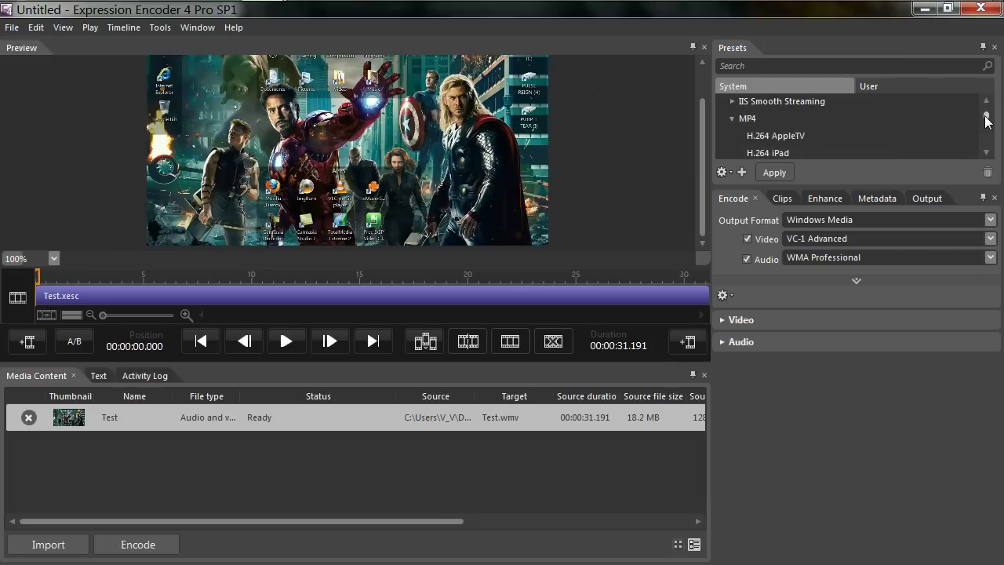
pyautogui.moveTo(985, 112); pyautogui.dragTo(986, 116)
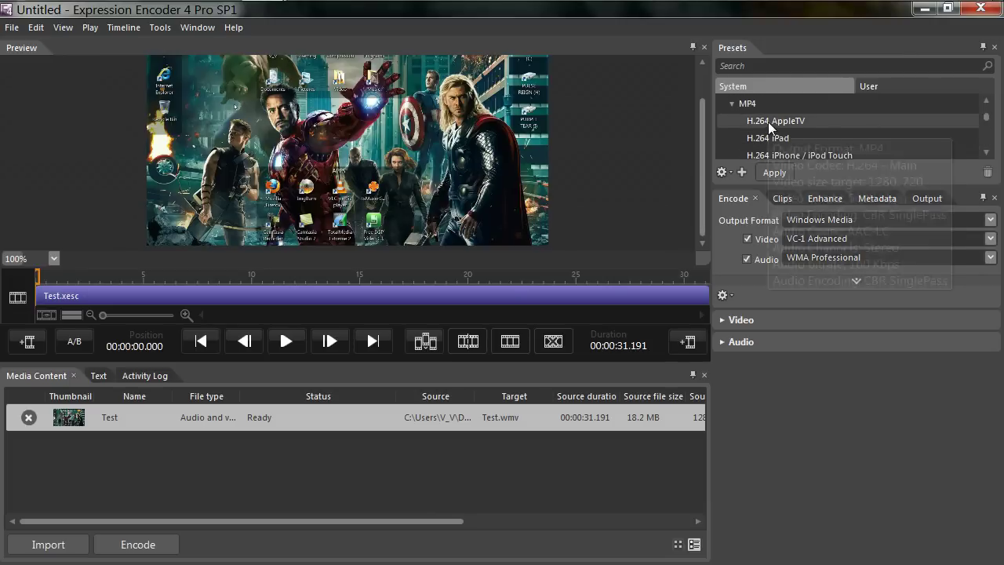
pyautogui.moveTo(767, 122)
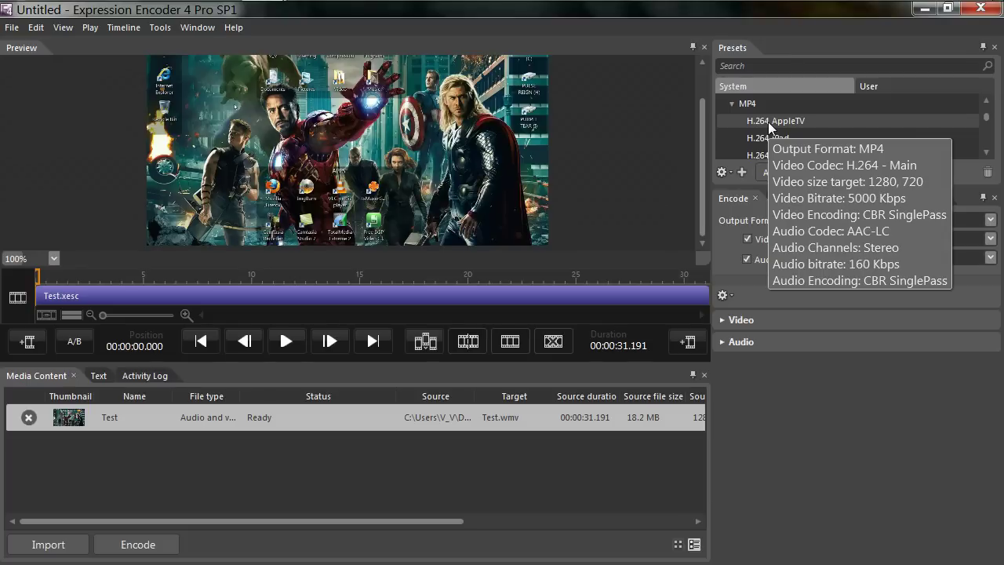
pyautogui.click(768, 121)
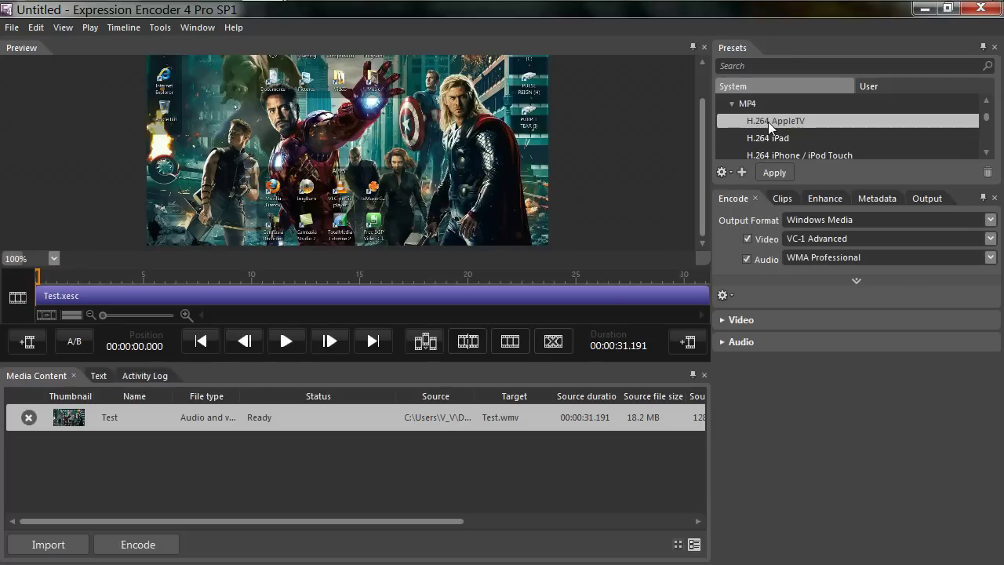
pyautogui.click(774, 171)
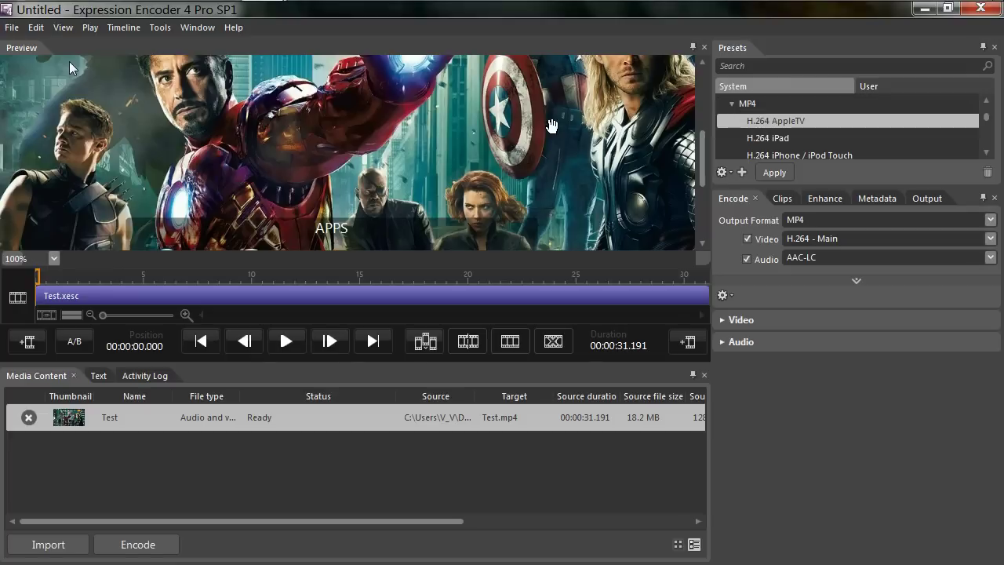
pyautogui.click(732, 103)
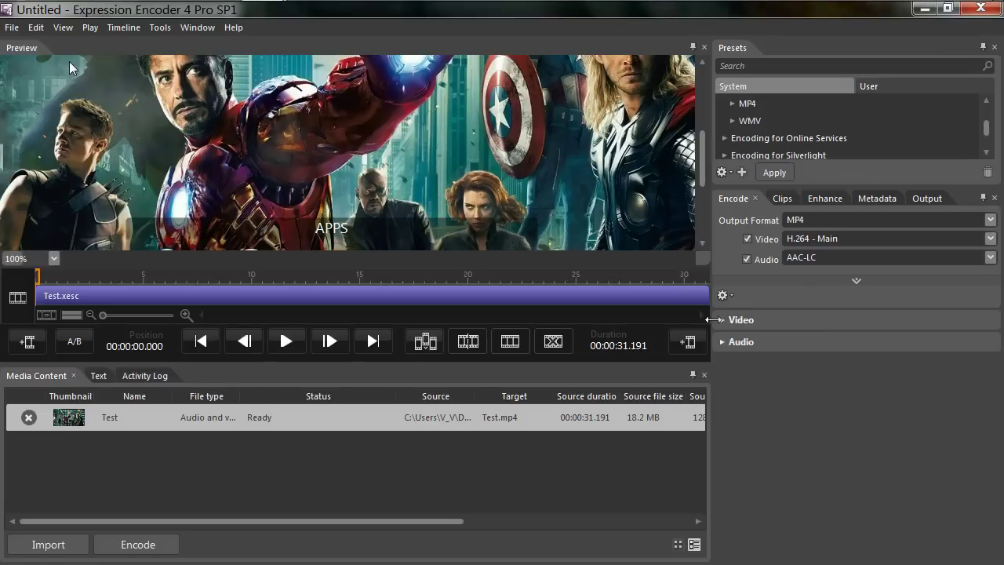
# Step: Set the video frame rate to 30 fps, keep Letterbox resize mode, and turn off square-pixel forcing
pyautogui.click(723, 326)
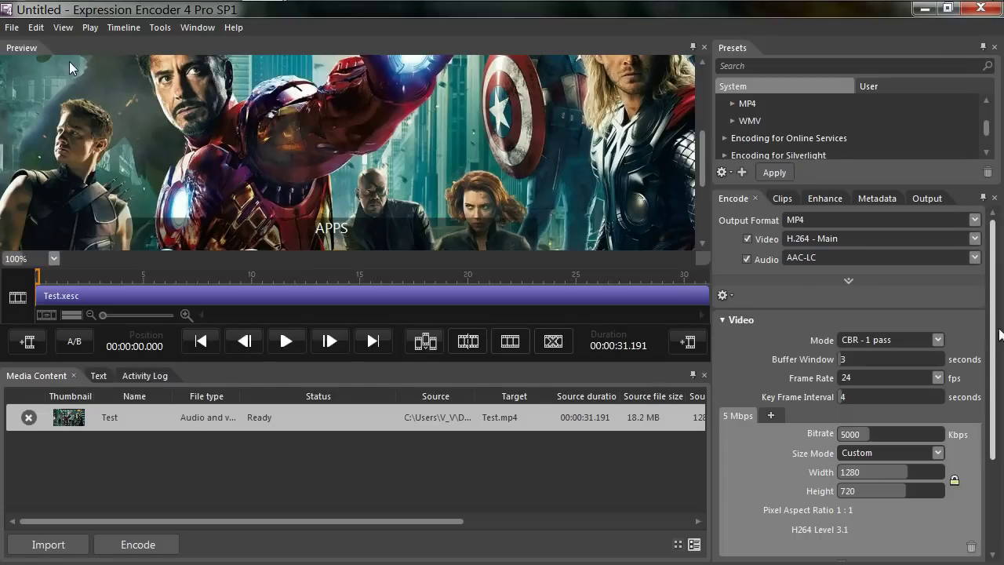
pyautogui.moveTo(994, 292); pyautogui.dragTo(996, 354)
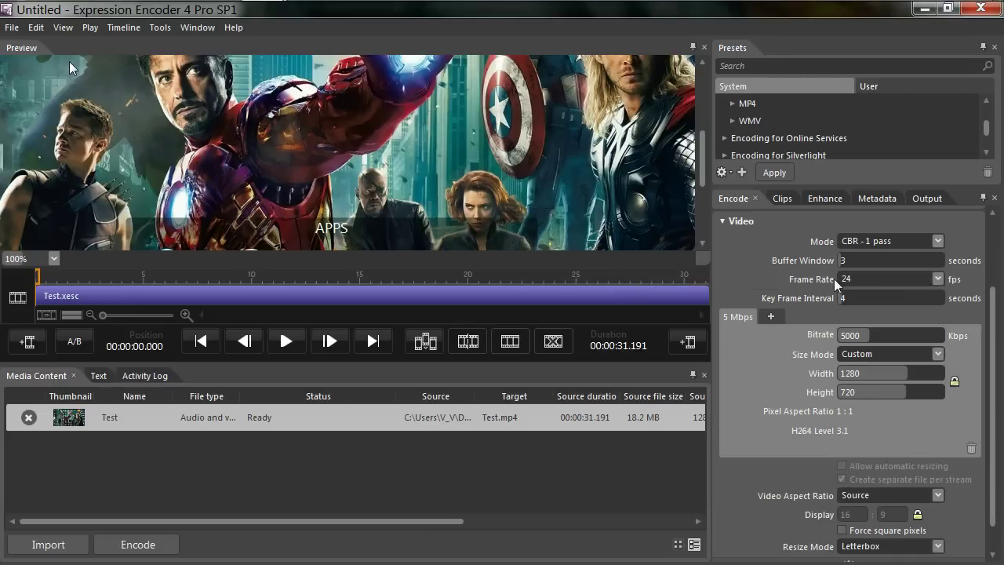
pyautogui.click(938, 278)
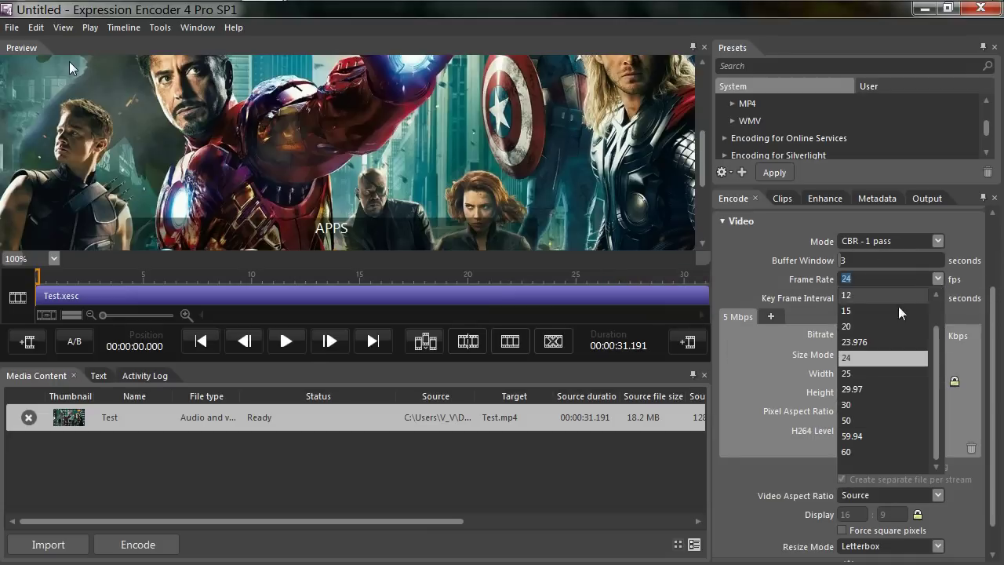
pyautogui.click(854, 405)
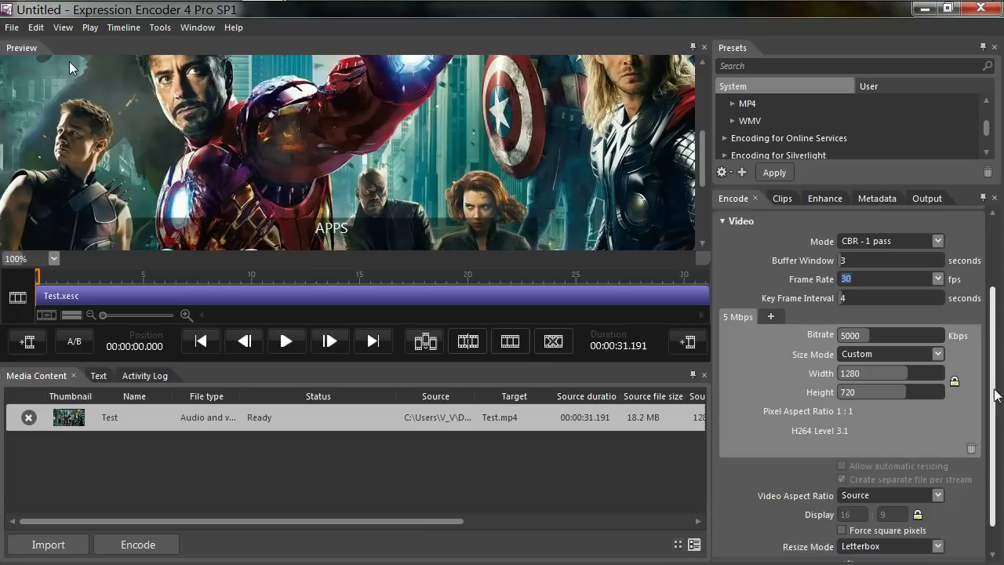
pyautogui.scroll(-1, 988, 368)
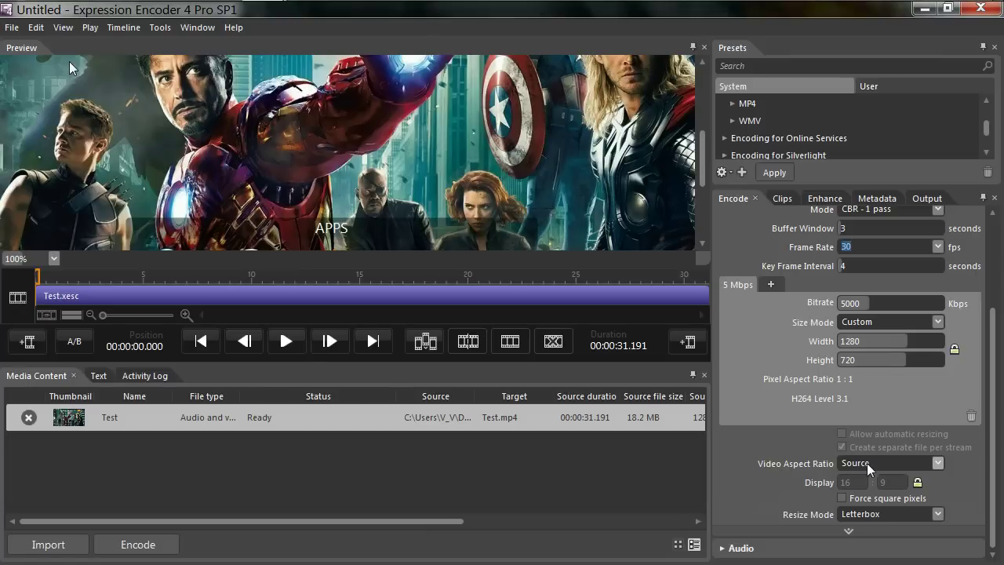
pyautogui.click(857, 517)
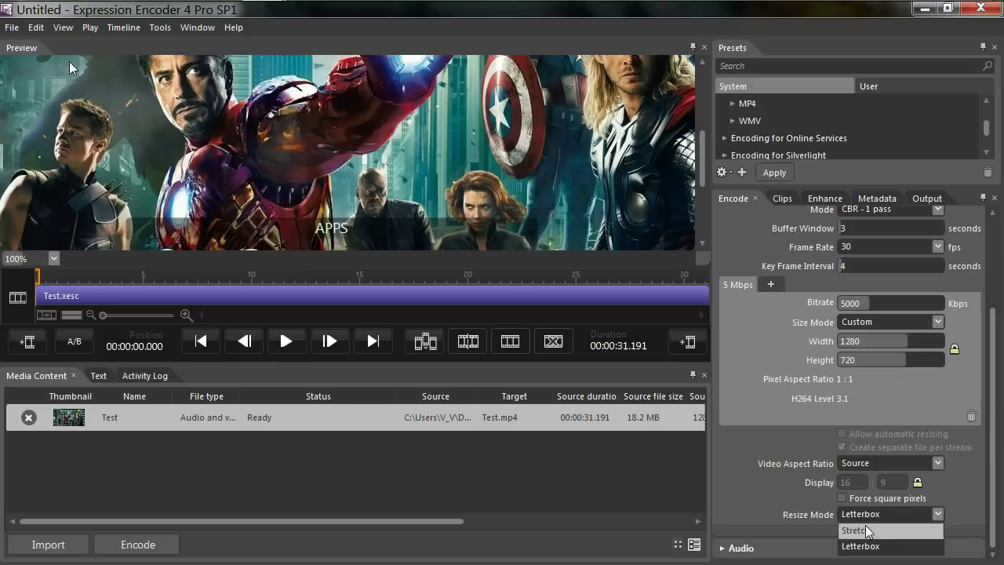
pyautogui.click(860, 543)
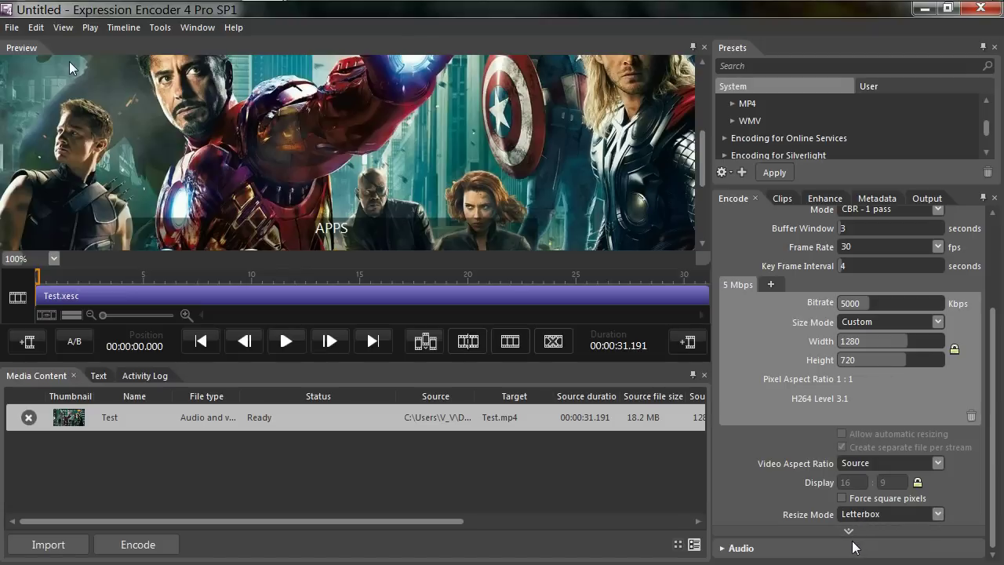
pyautogui.click(843, 497)
# Step: Set the audio to 24 bits per sample and 48 kHz, keeping CBR - 1 pass mode
pyautogui.click(724, 548)
pyautogui.scroll(-3, 992, 408)
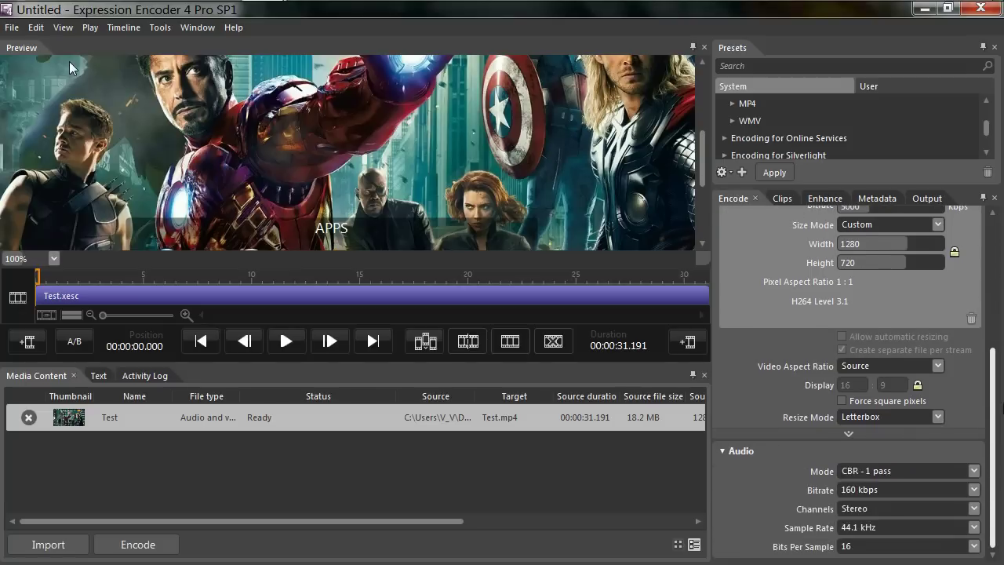
pyautogui.click(869, 547)
pyautogui.click(870, 547)
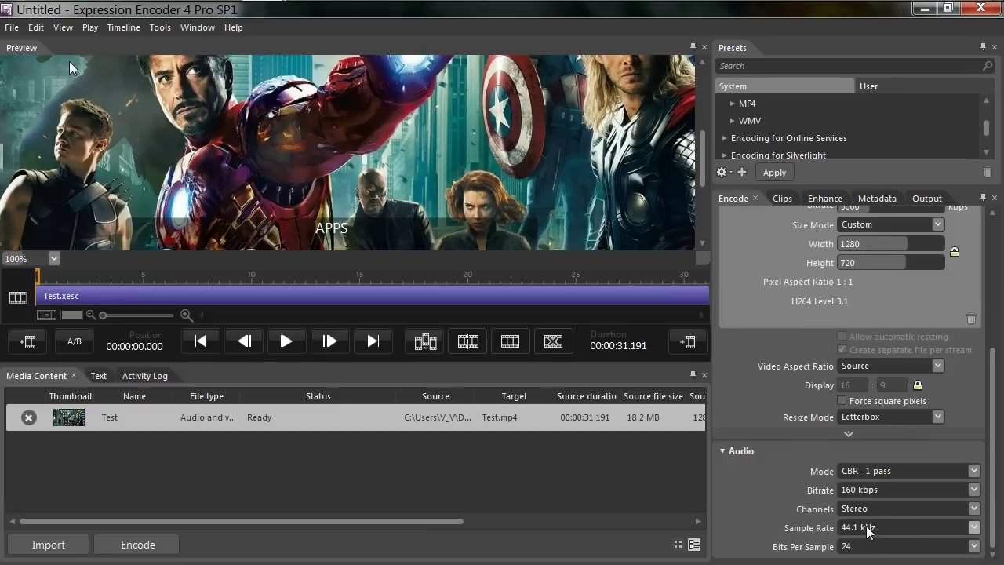
pyautogui.click(862, 527)
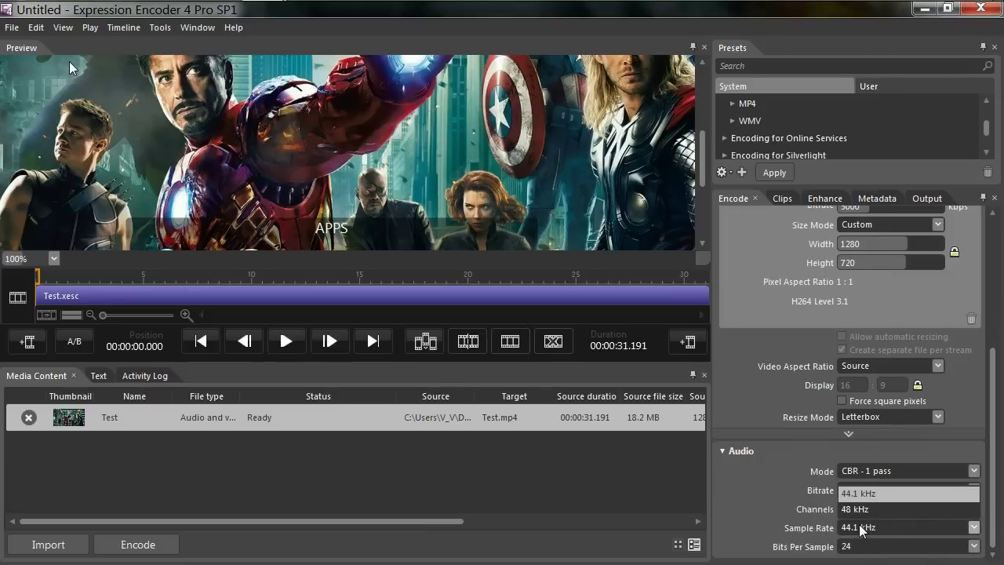
pyautogui.click(862, 511)
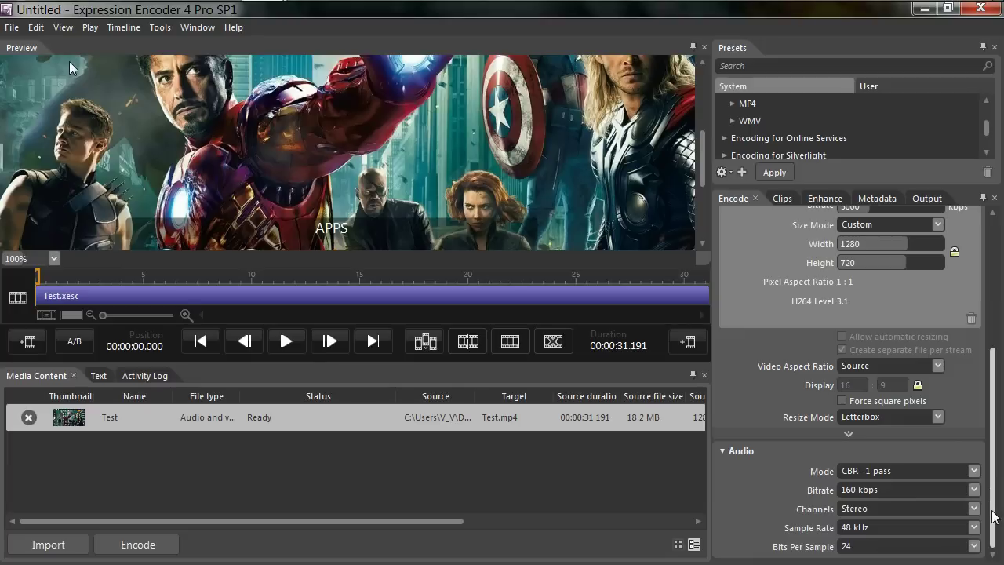
pyautogui.click(973, 472)
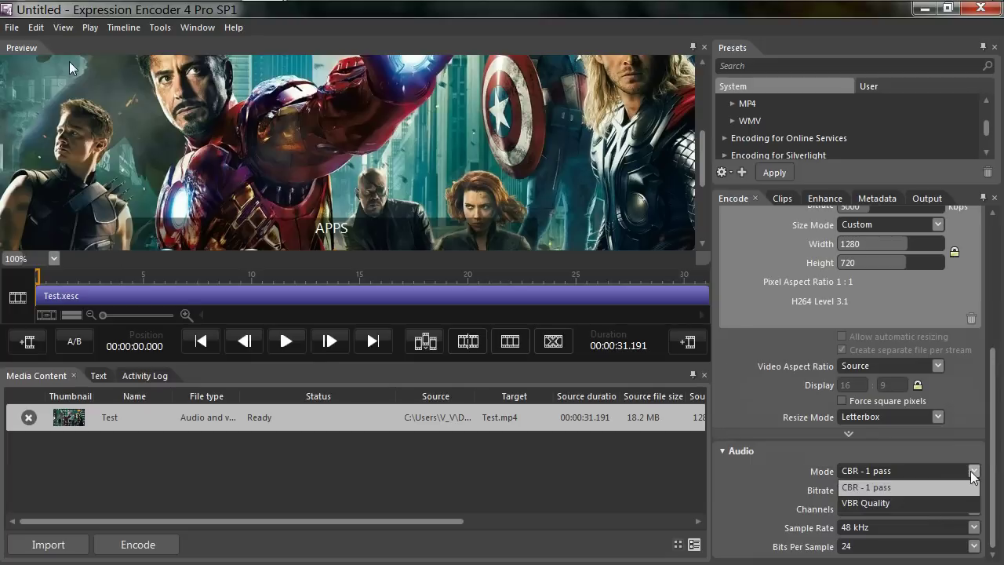
pyautogui.click(973, 473)
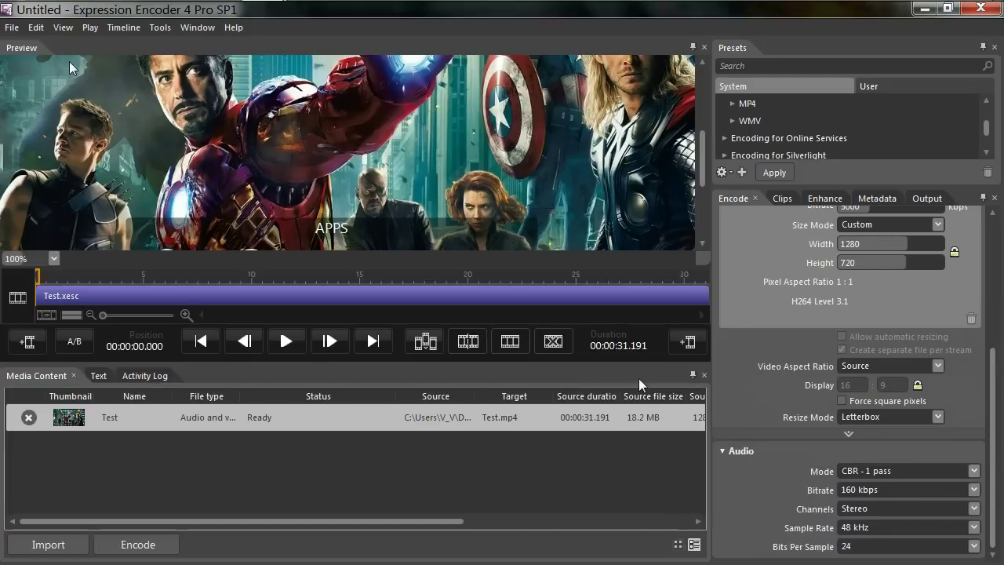
# Step: Start the encode of the Test job to Test.mp4
pyautogui.click(136, 543)
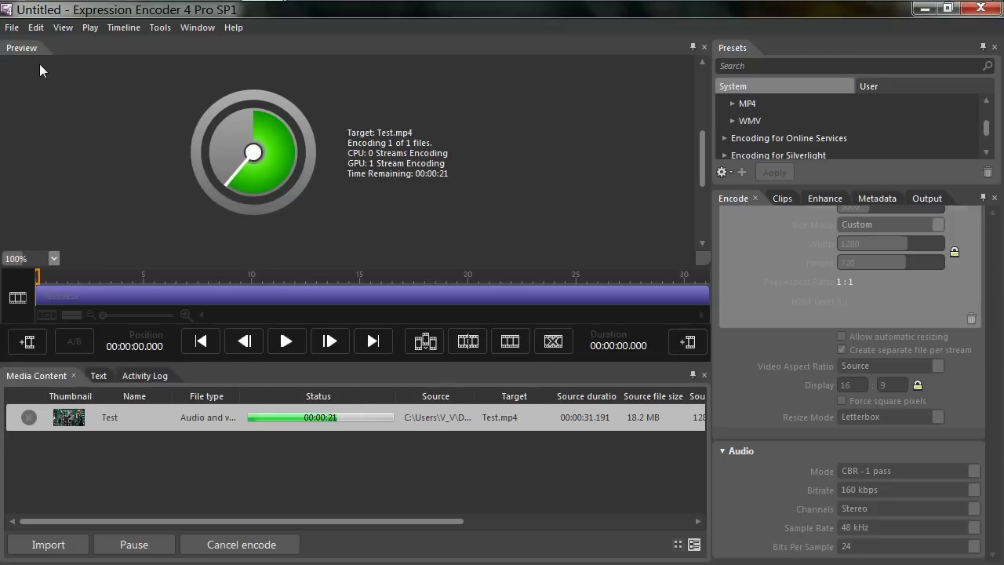
# Step: Open Computer Properties from the Start menu and review the Windows 7 edition, processor and RAM
pyautogui.click(15, 17)
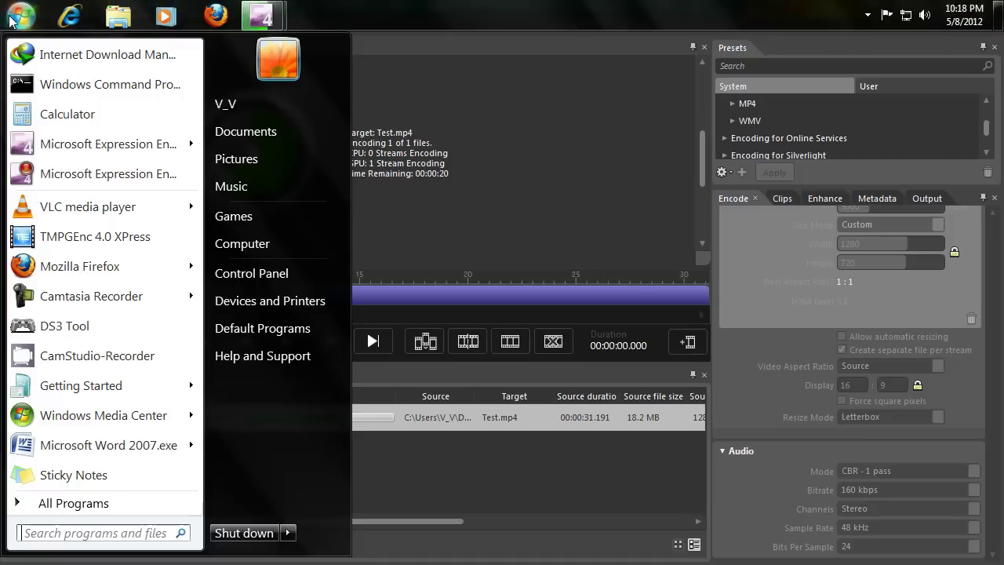
pyautogui.rightClick(266, 251)
pyautogui.click(366, 391)
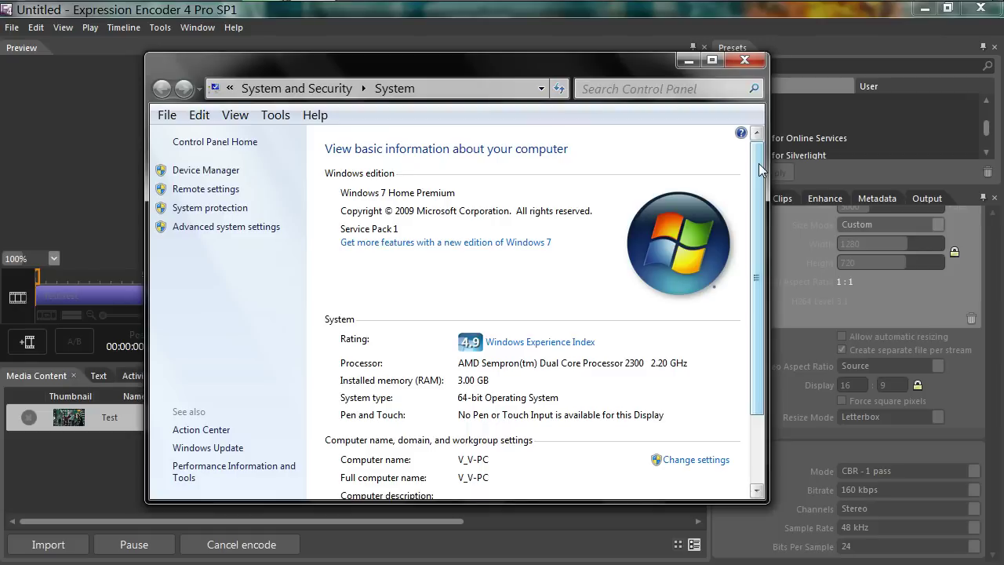
pyautogui.scroll(-2, 759, 168)
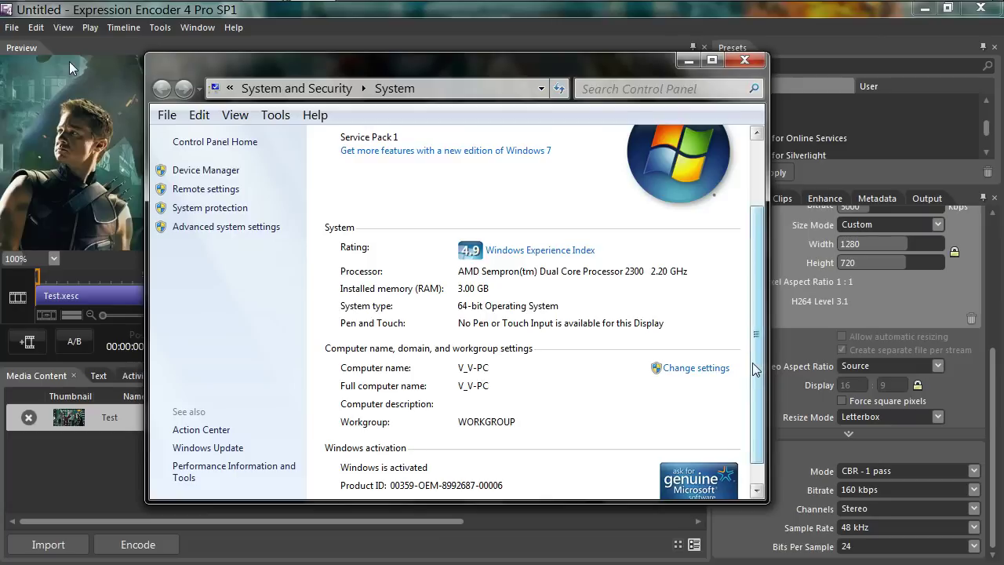
pyautogui.scroll(-1, 757, 367)
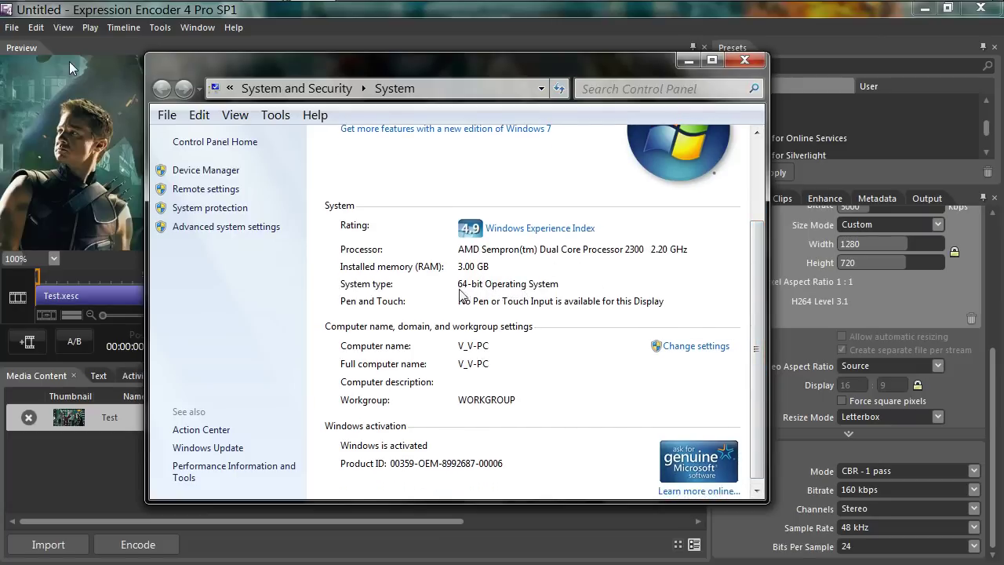
pyautogui.moveTo(758, 349); pyautogui.dragTo(776, 238)
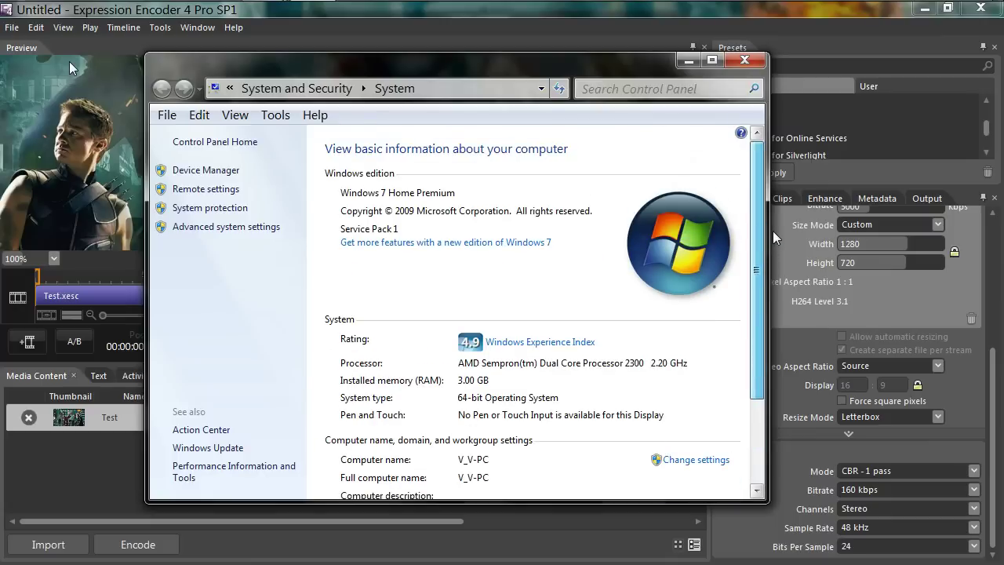
# Step: Close the System window and exit Expression Encoder without saving the job
pyautogui.click(740, 63)
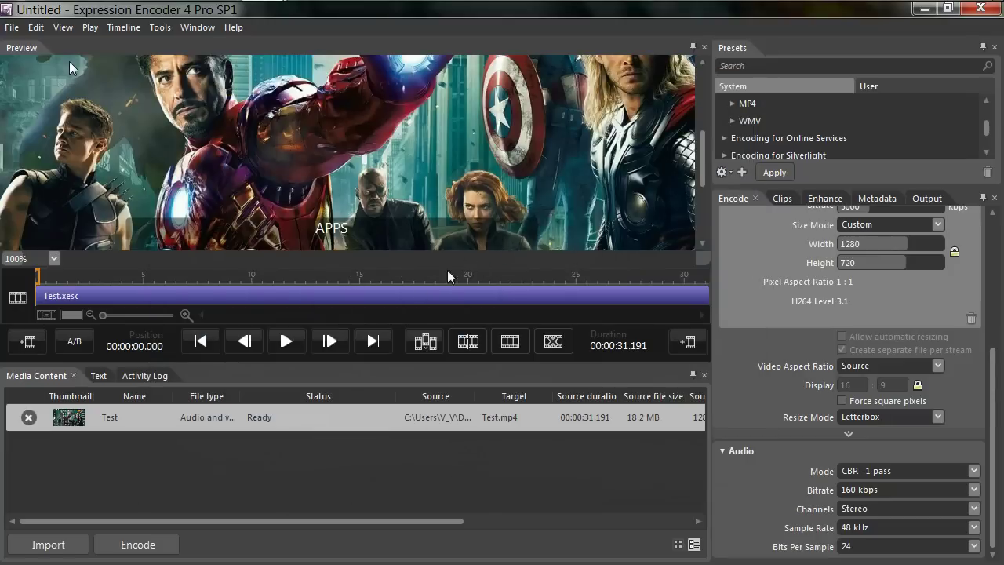
pyautogui.click(978, 8)
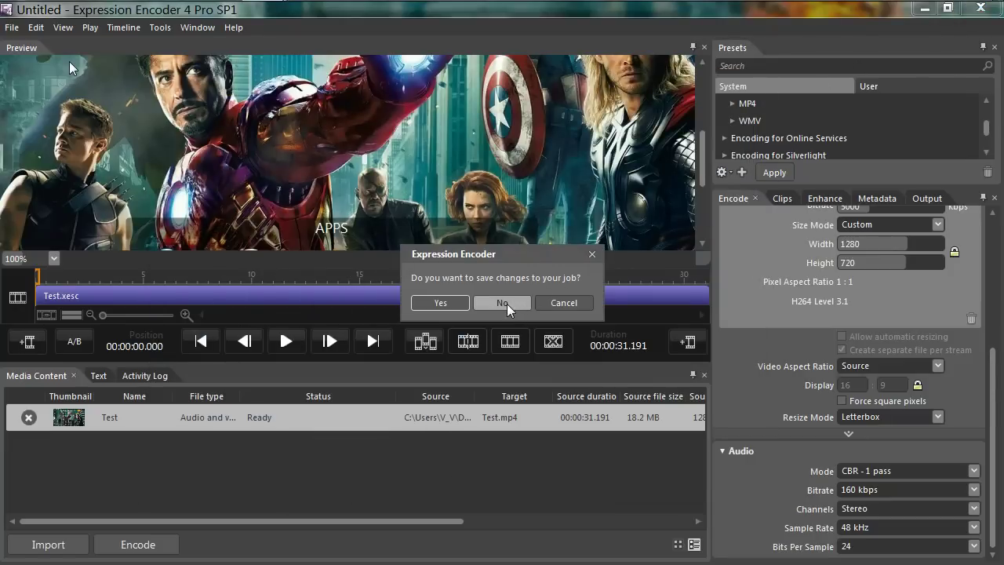
pyautogui.click(507, 304)
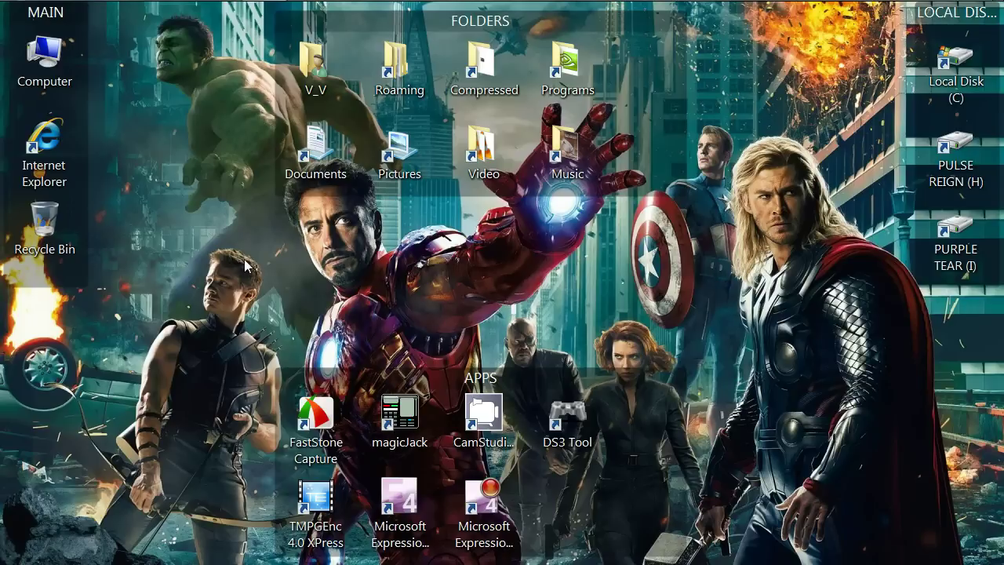
# Step: Browse Documents > Expression > Expression Encoder > Screen Capture Output and check the Test.xesc and ScreenCapture file sizes
pyautogui.doubleClick(333, 162)
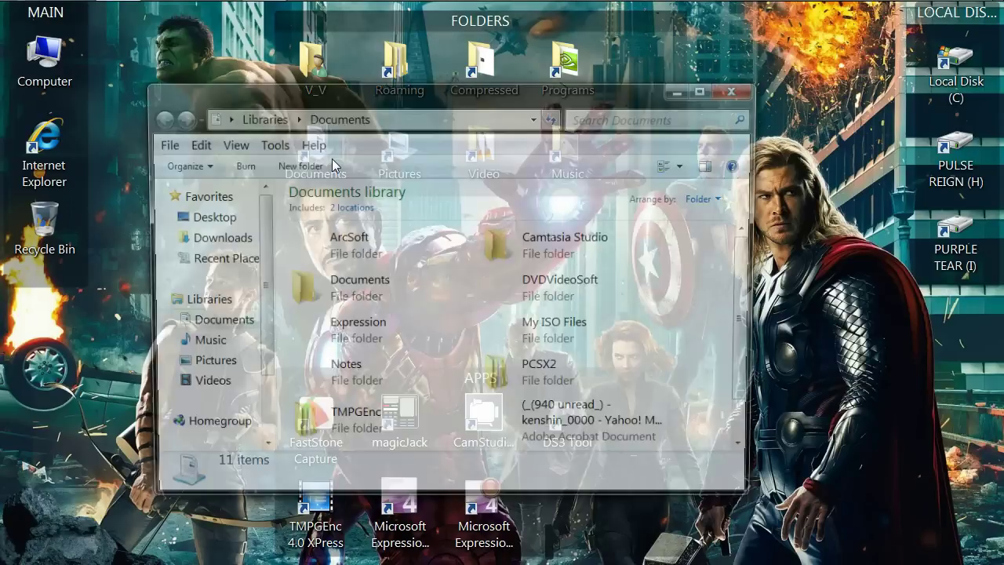
pyautogui.moveTo(559, 94); pyautogui.dragTo(569, 62)
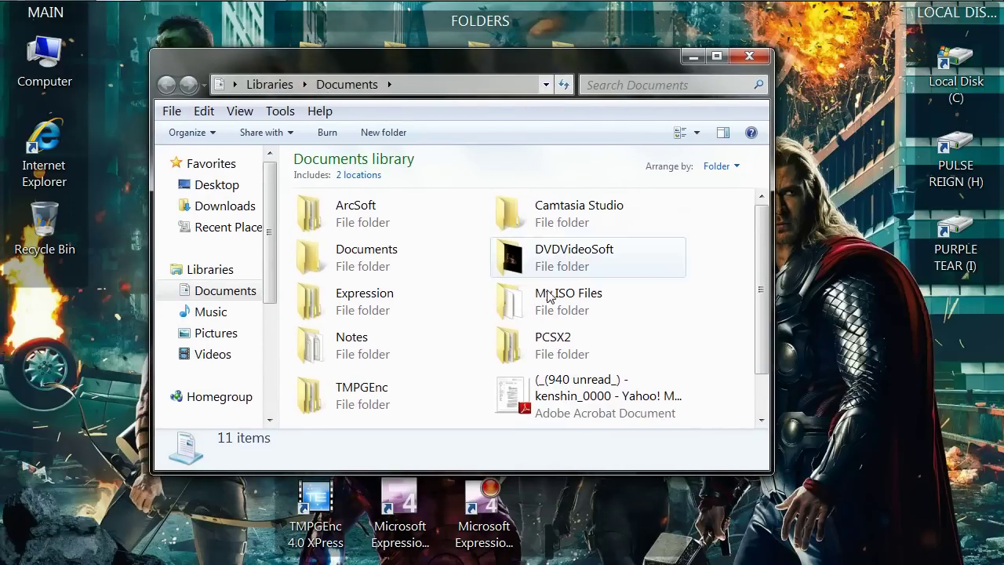
pyautogui.doubleClick(384, 295)
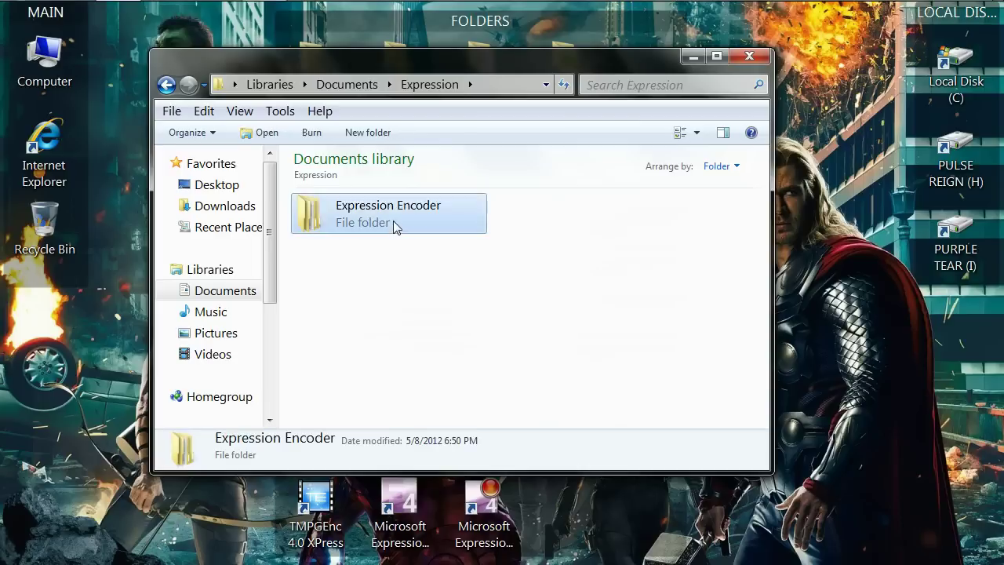
pyautogui.doubleClick(393, 220)
pyautogui.click(387, 268)
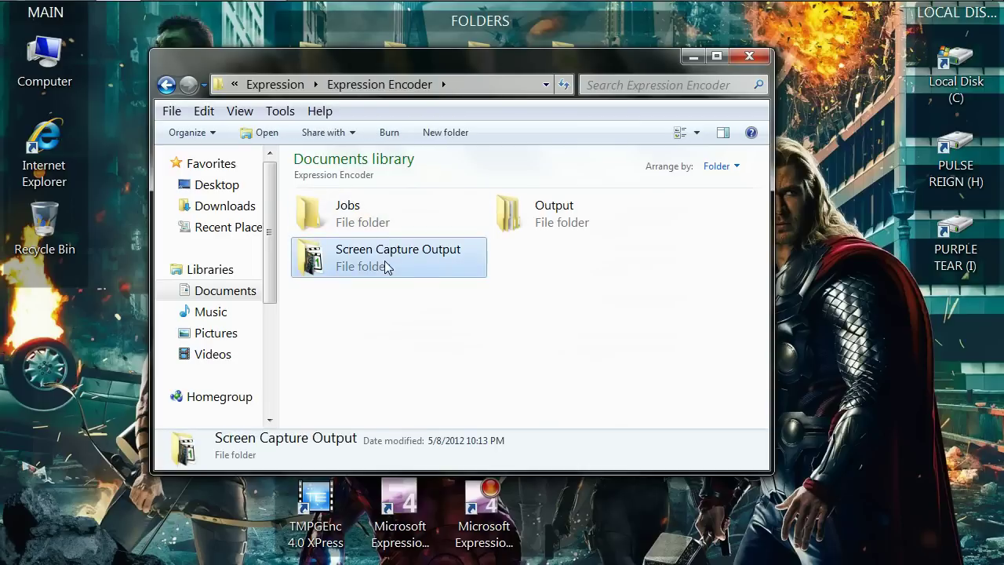
pyautogui.doubleClick(407, 259)
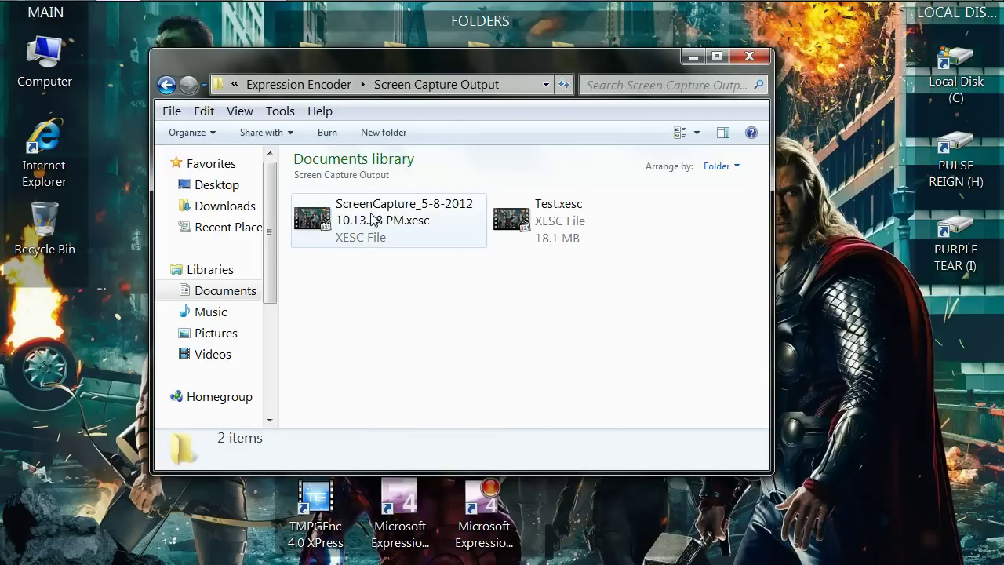
pyautogui.click(539, 236)
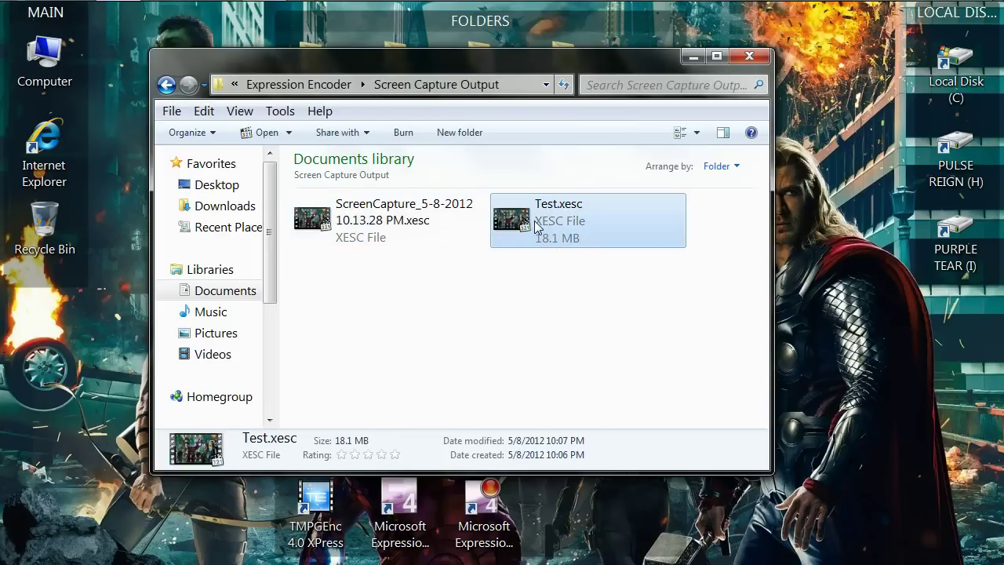
pyautogui.click(427, 232)
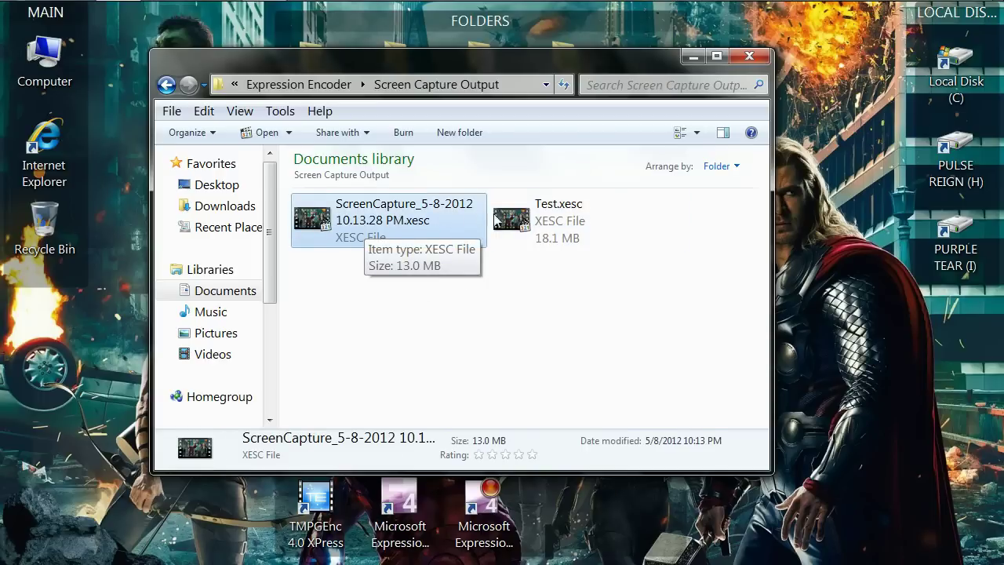
# Step: Play Test.xesc full screen in Media Player Classic, then exit full screen and return to the folder
pyautogui.click(564, 228)
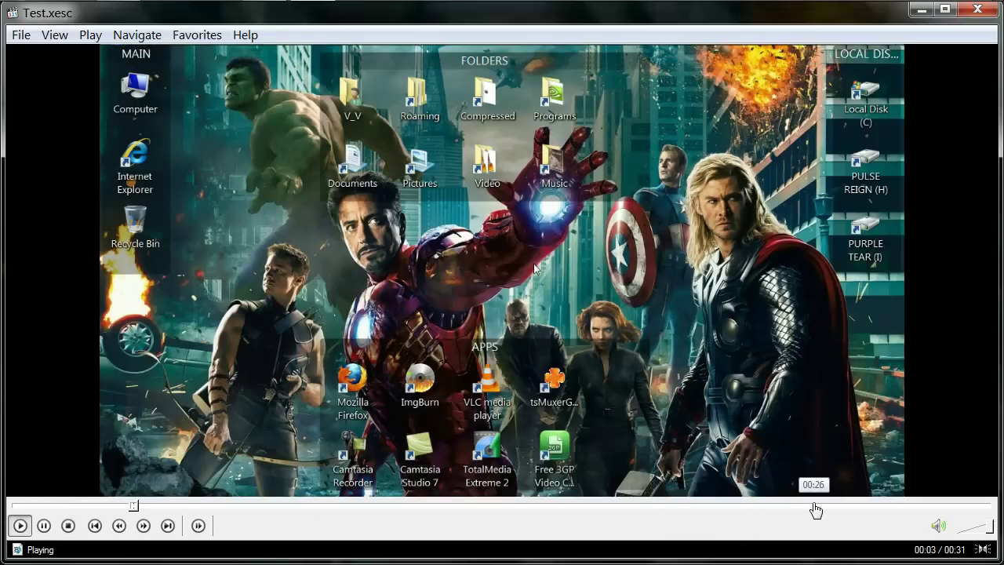
pyautogui.doubleClick(753, 380)
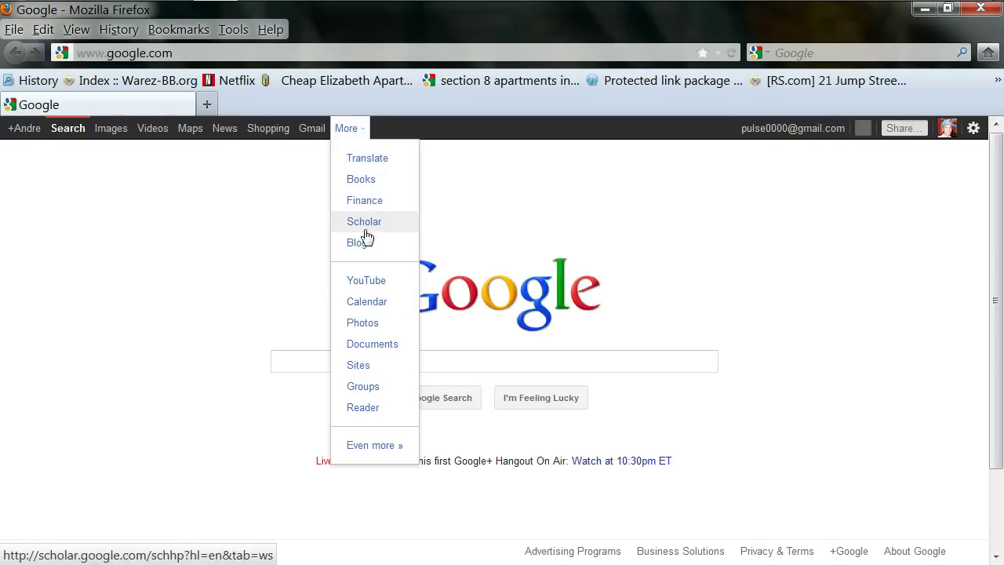
pyautogui.press('Escape')
pyautogui.hotkey('alt', 'Tab')
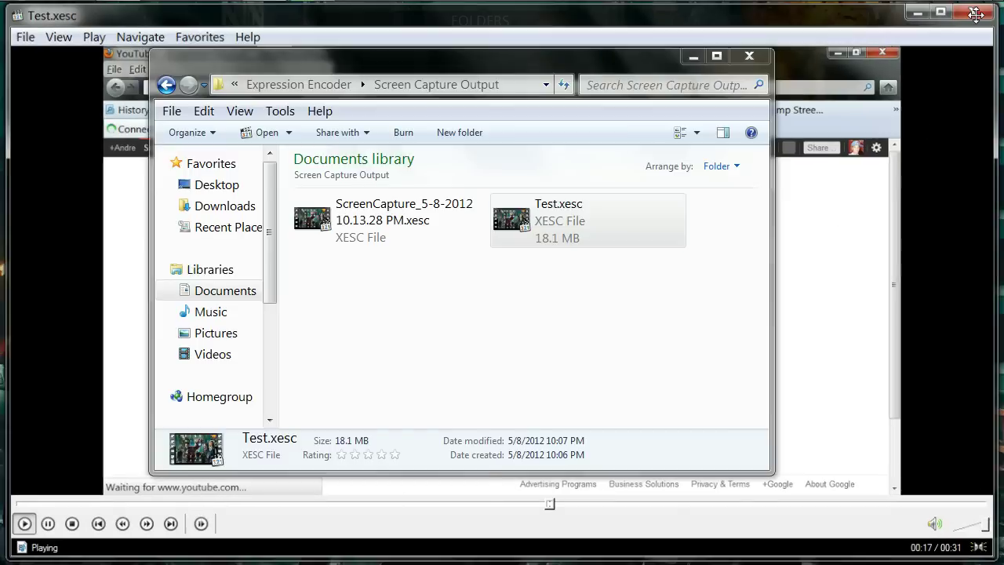
# Step: Close the Test.xesc player and go to the Output > V_V-PC 5-8-2012 10.14.24 PM folder
pyautogui.click(976, 13)
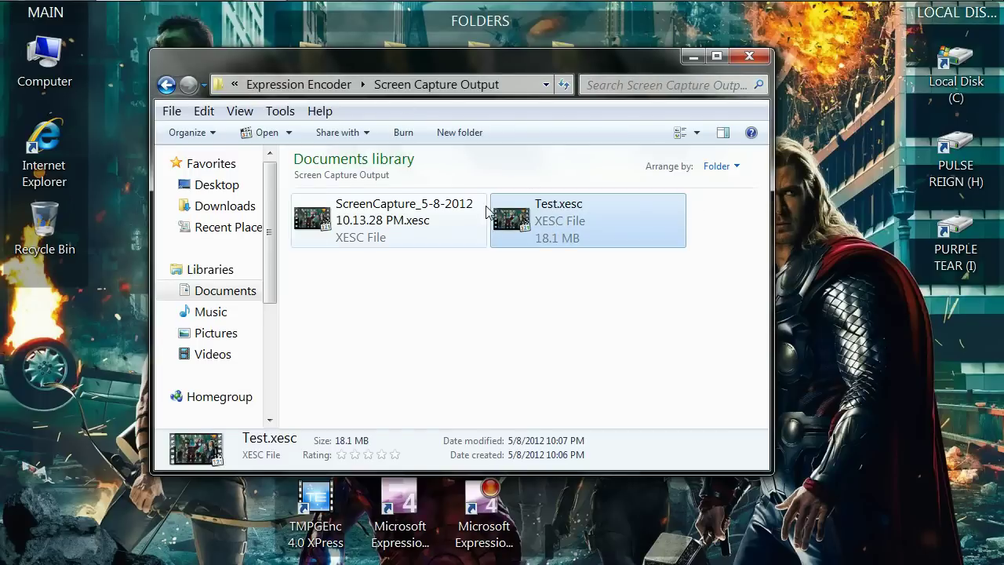
pyautogui.click(168, 87)
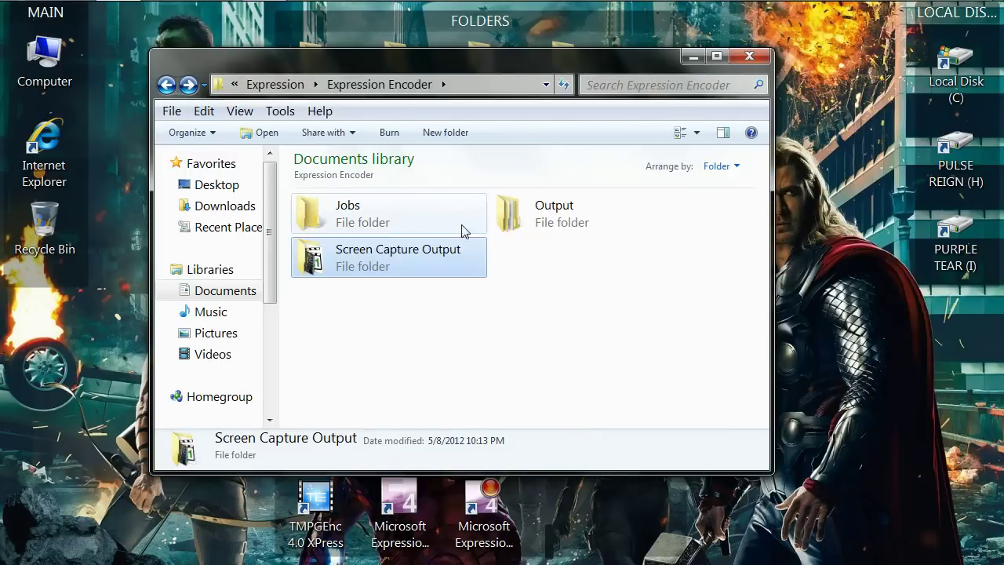
pyautogui.doubleClick(574, 222)
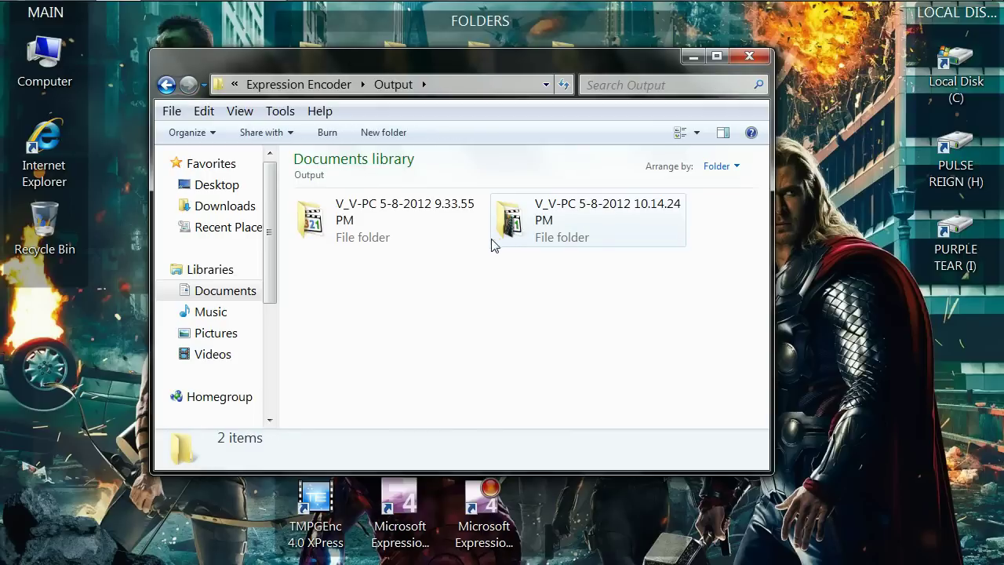
pyautogui.doubleClick(553, 226)
# Step: Open the encoded 7.23 MB Test.mp4 with Media Player Classic
pyautogui.click(553, 229)
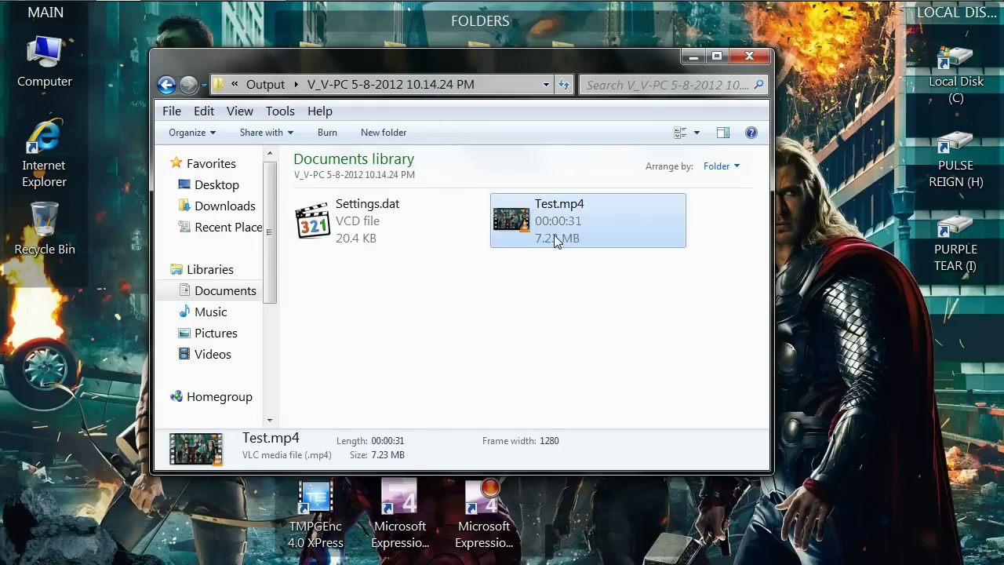
pyautogui.rightClick(567, 222)
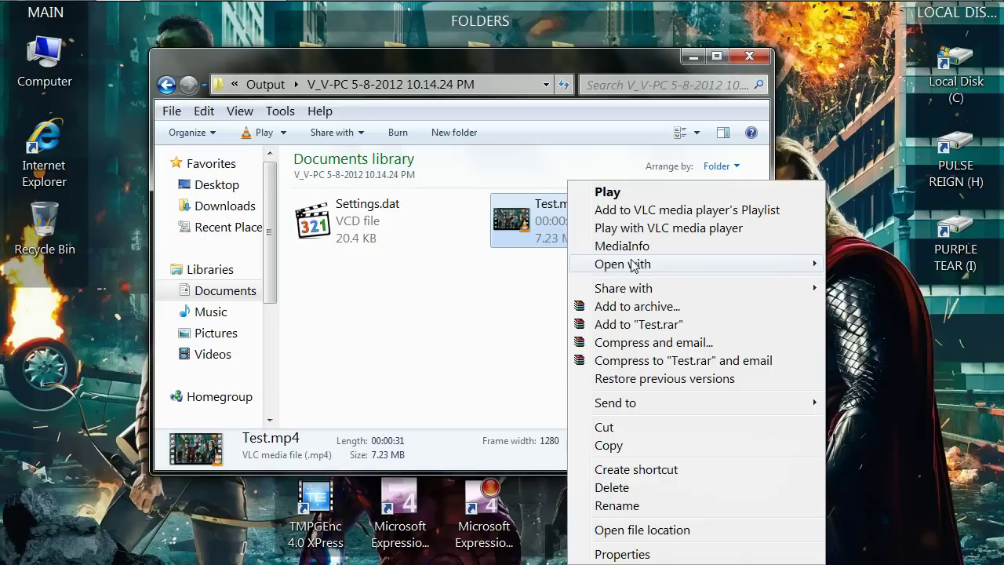
pyautogui.moveTo(772, 264)
pyautogui.click(544, 258)
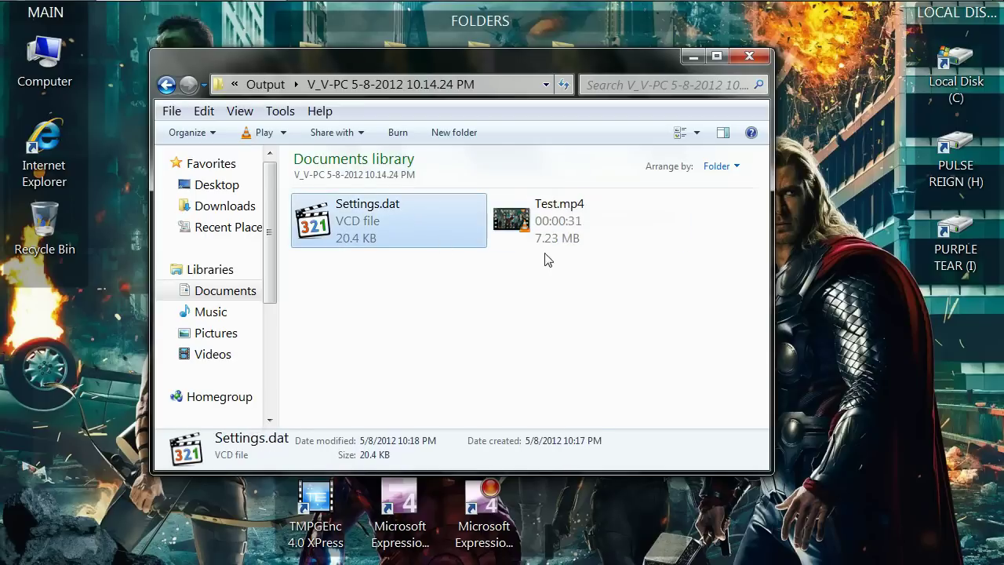
pyautogui.click(584, 245)
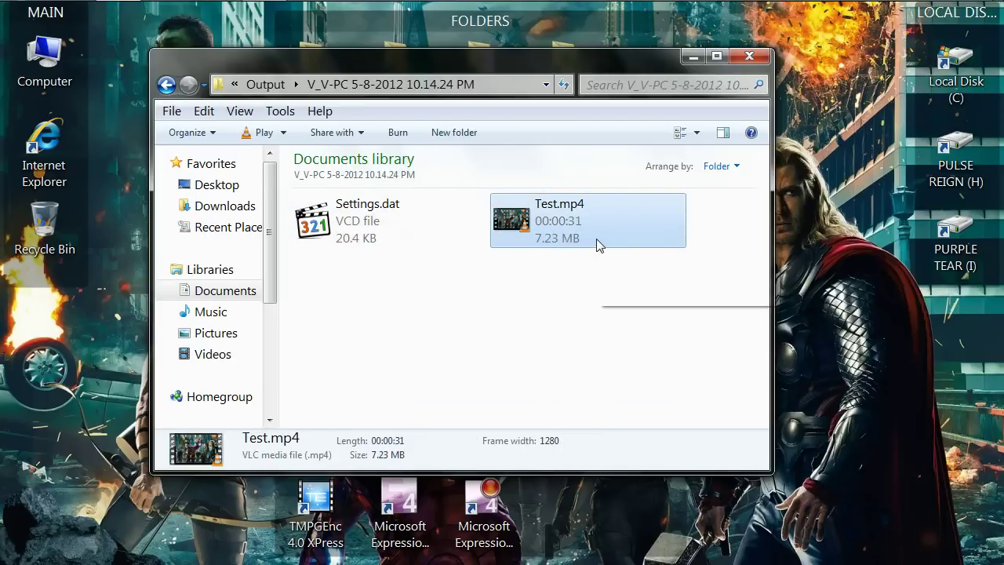
pyautogui.rightClick(616, 213)
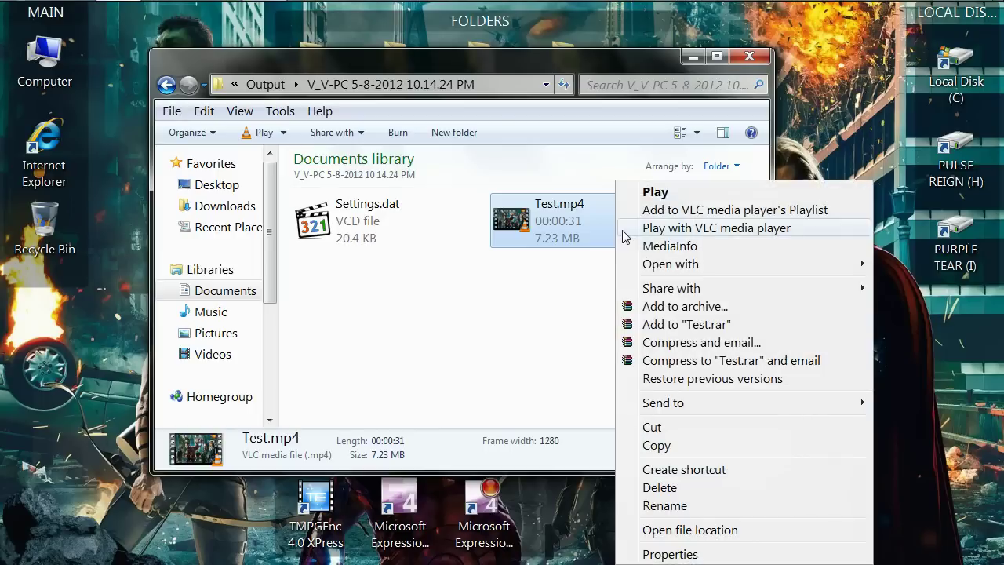
pyautogui.moveTo(655, 265)
pyautogui.click(553, 264)
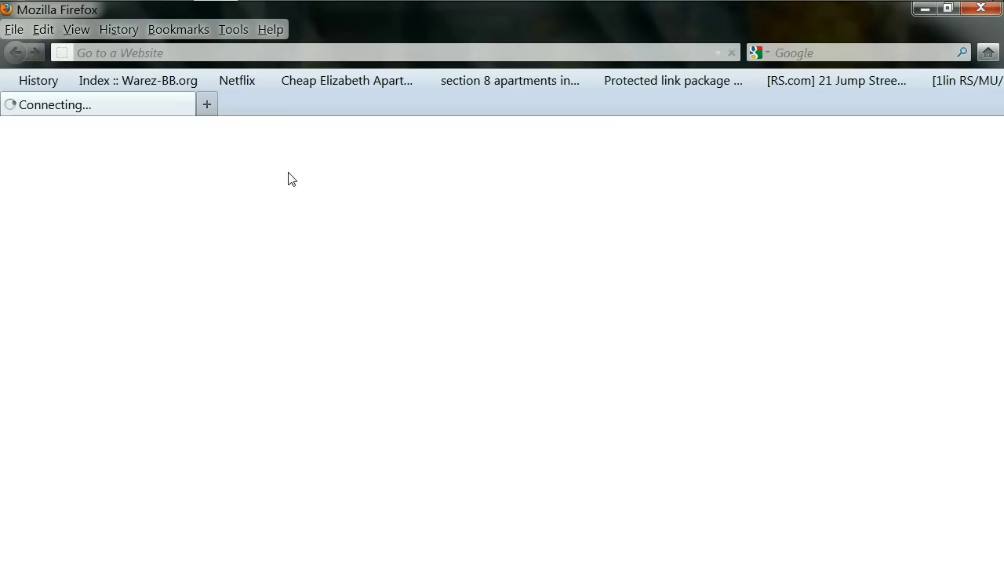
# Step: Watch Test.mp4 in Media Player Classic until it pauses at 00:31 of 00:31
pyautogui.click(346, 129)
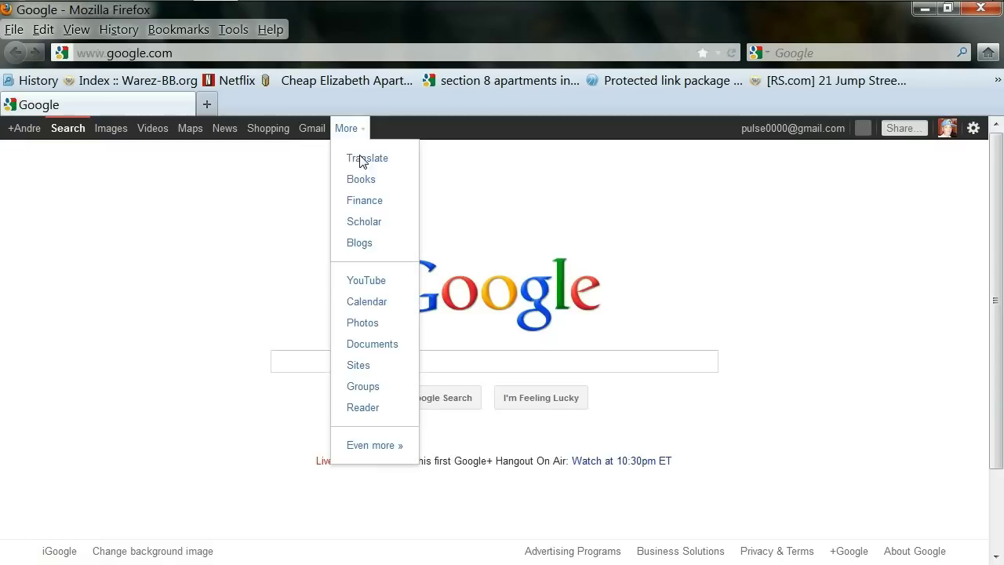
pyautogui.click(366, 280)
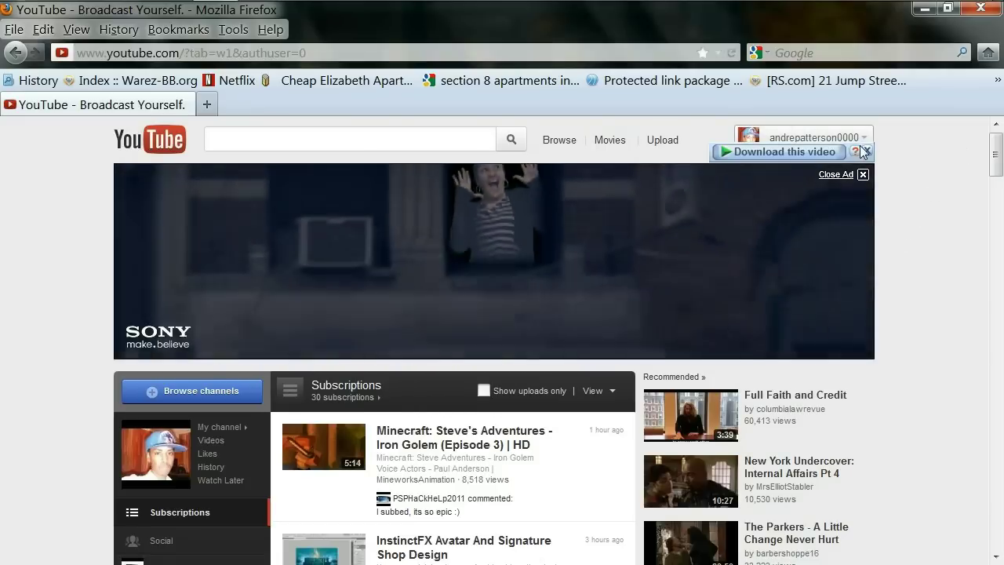
pyautogui.click(865, 152)
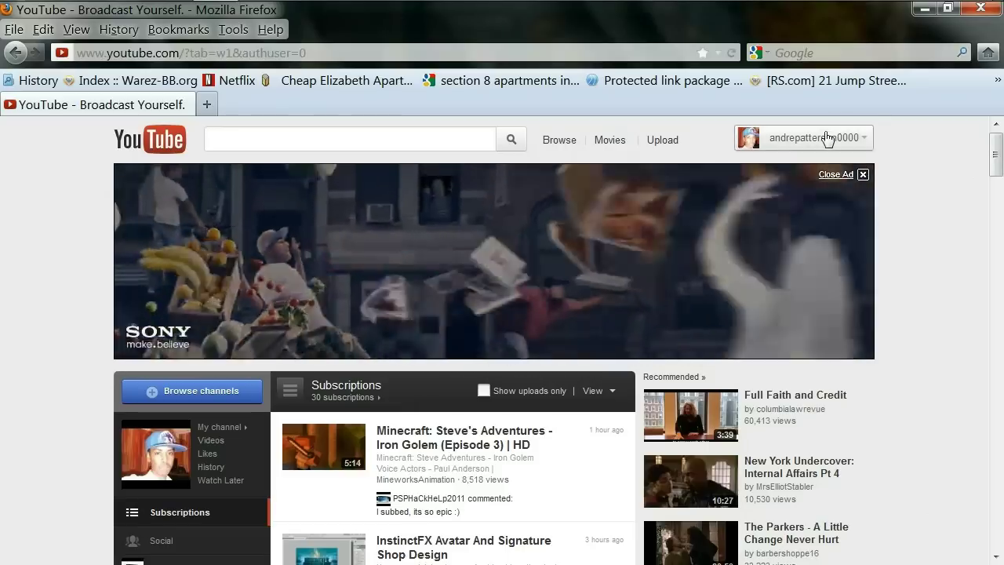
pyautogui.click(828, 138)
pyautogui.click(780, 180)
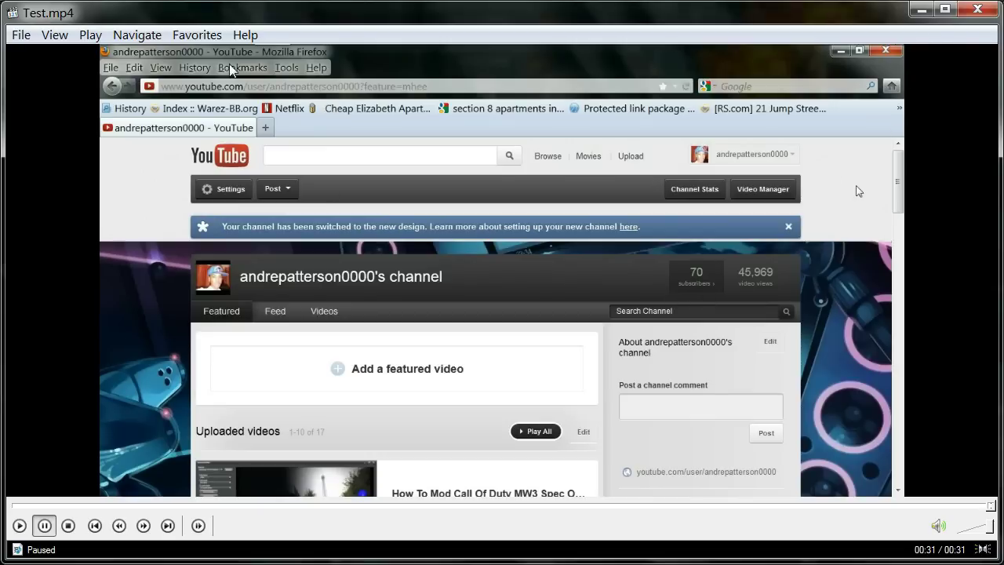
pyautogui.click(977, 9)
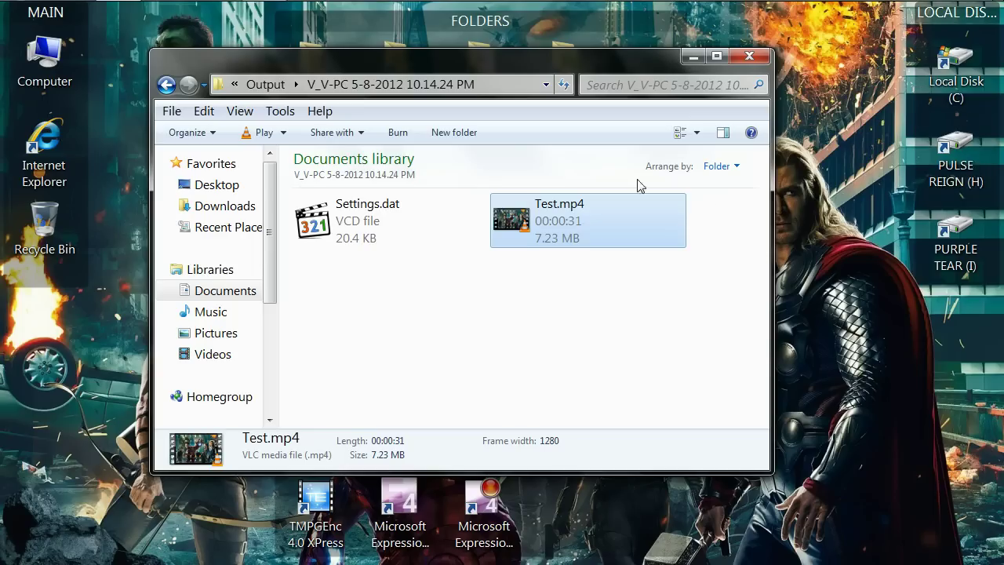
pyautogui.moveTo(462, 63); pyautogui.dragTo(494, 67)
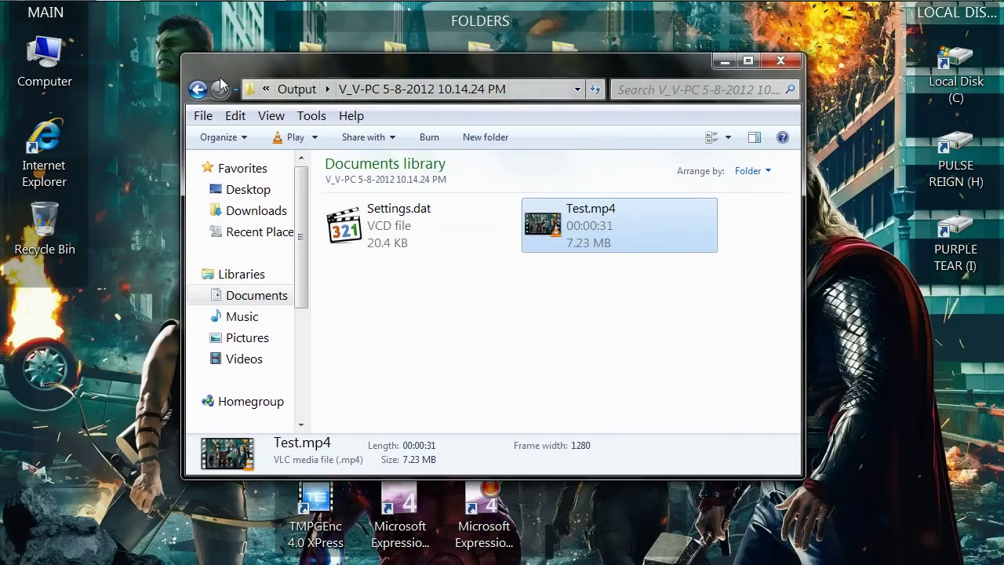
pyautogui.click(198, 88)
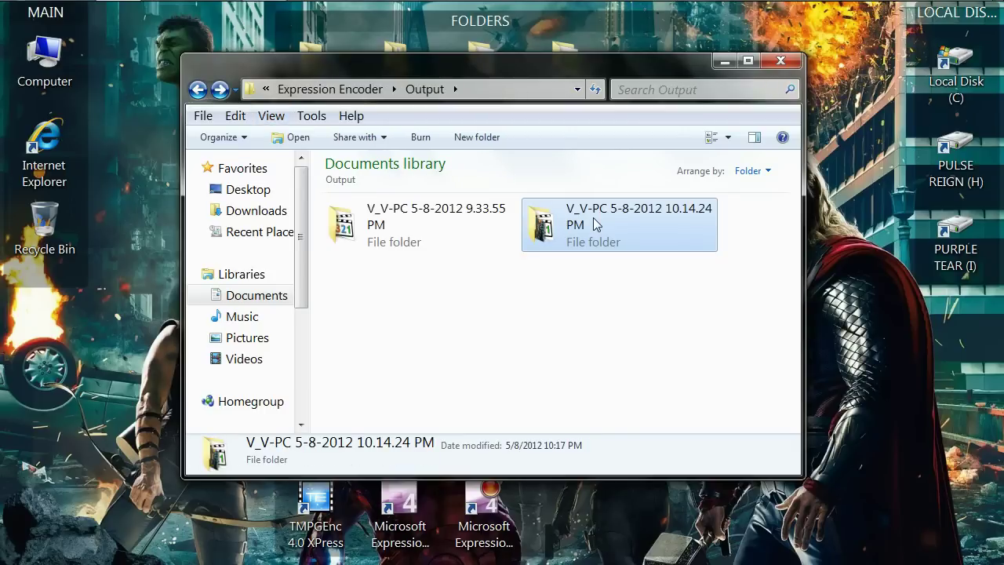
pyautogui.doubleClick(593, 224)
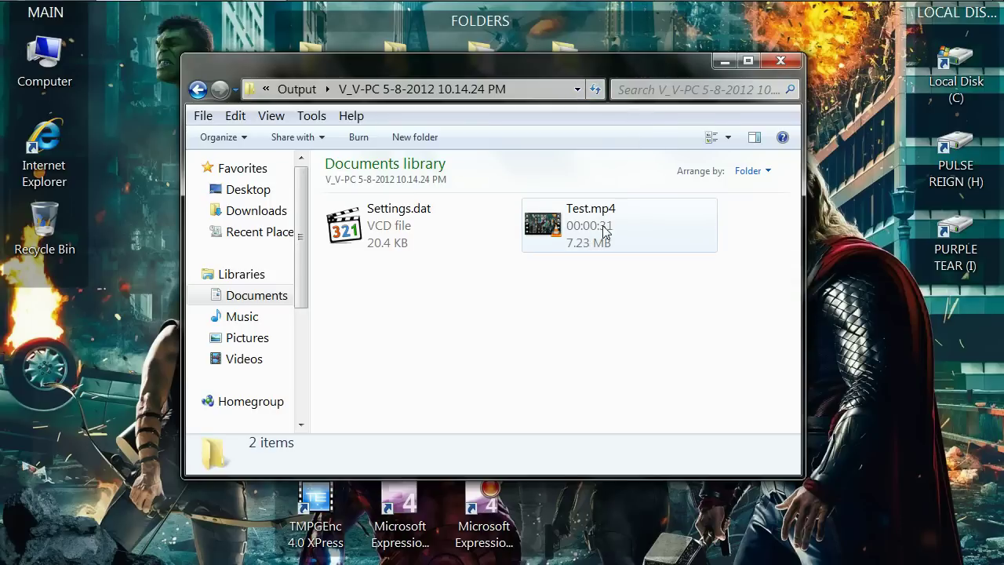
pyautogui.moveTo(605, 227)
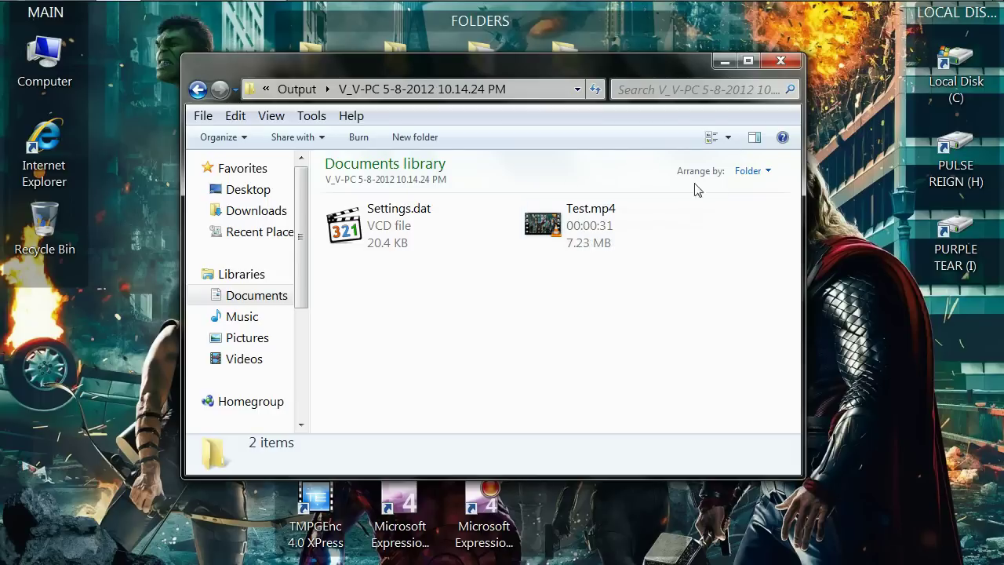
pyautogui.moveTo(385, 78); pyautogui.dragTo(347, 128)
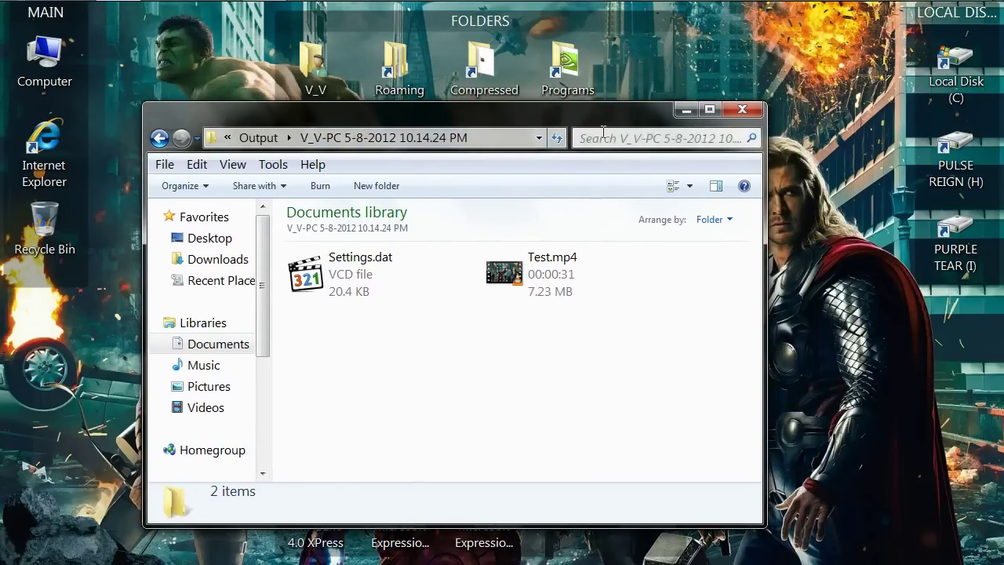
pyautogui.click(742, 112)
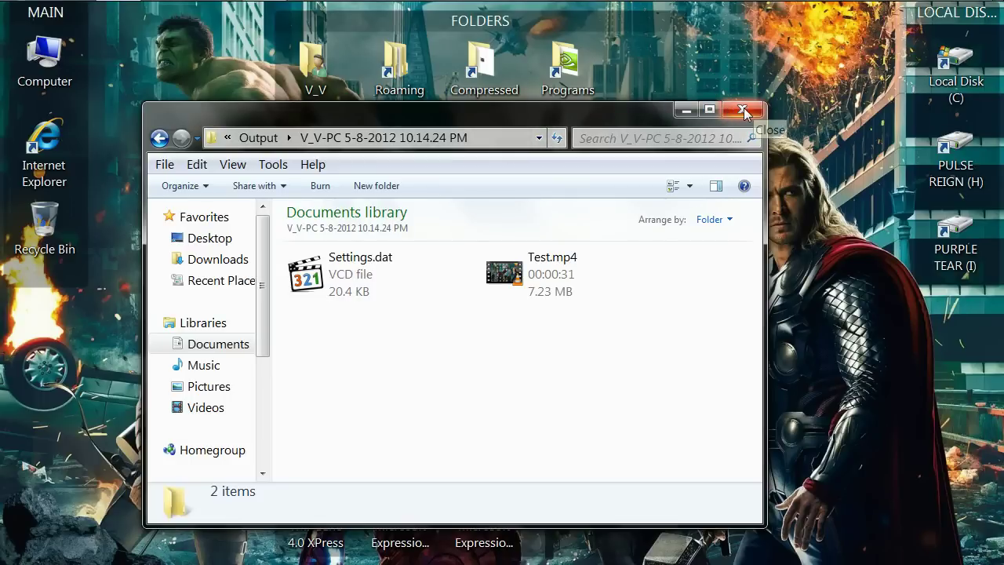
pyautogui.click(560, 286)
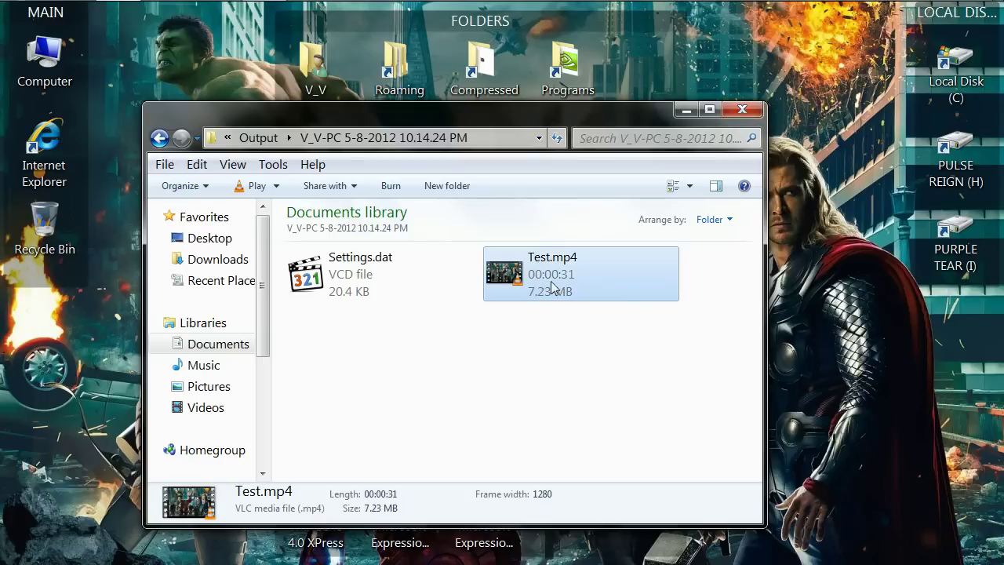
pyautogui.click(160, 137)
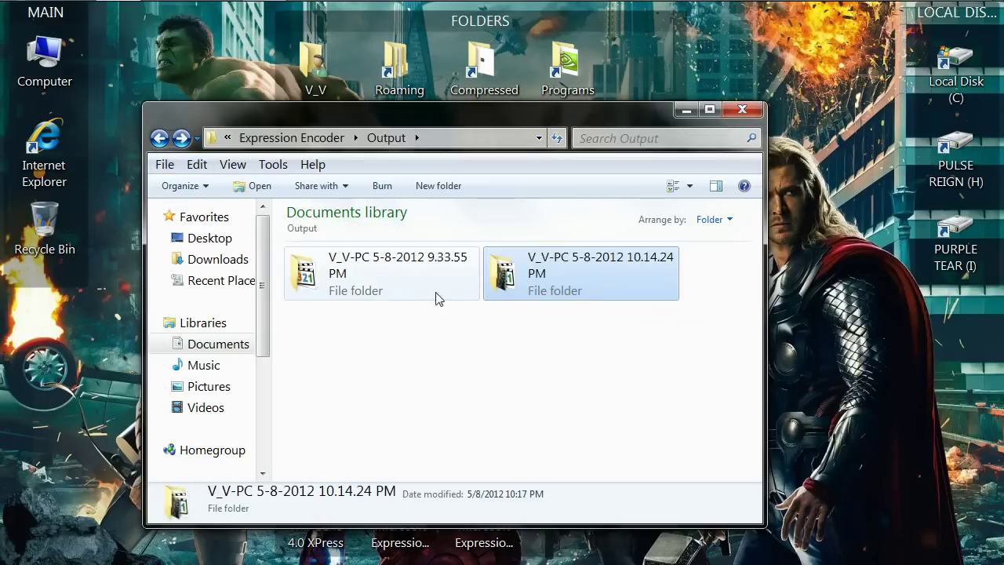
pyautogui.click(159, 137)
pyautogui.doubleClick(378, 315)
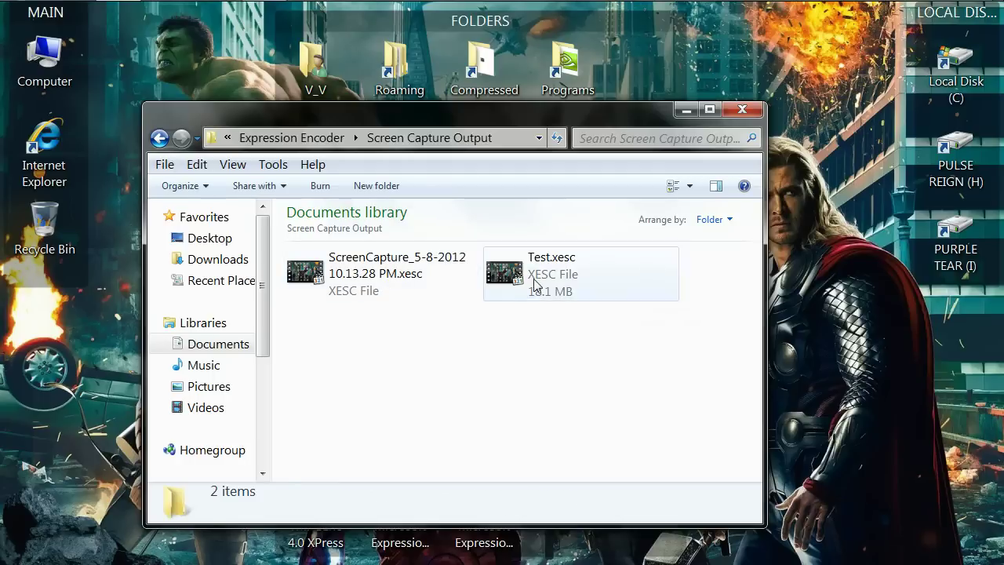
pyautogui.click(533, 286)
pyautogui.hotkey('alt', 'Left')
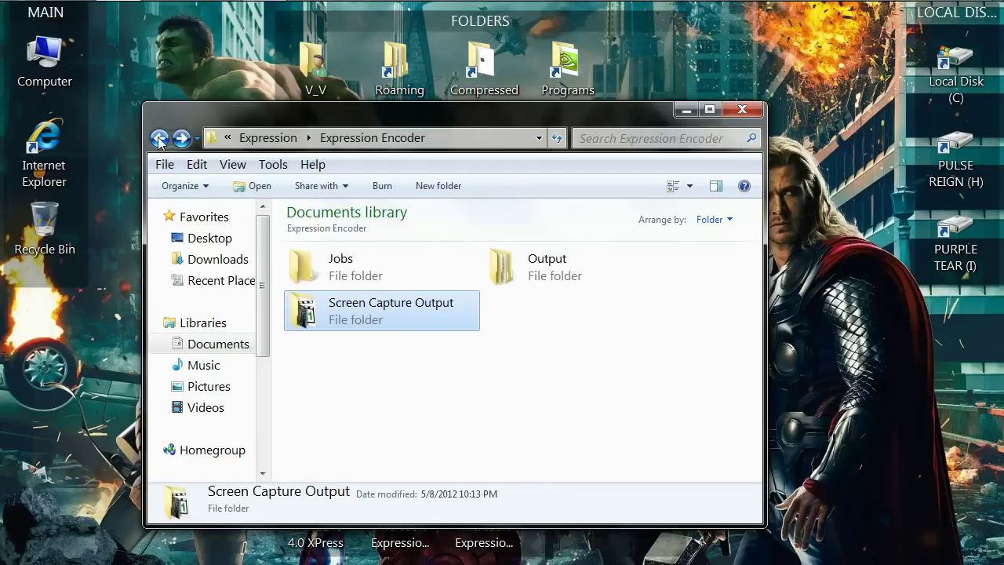
pyautogui.doubleClick(587, 276)
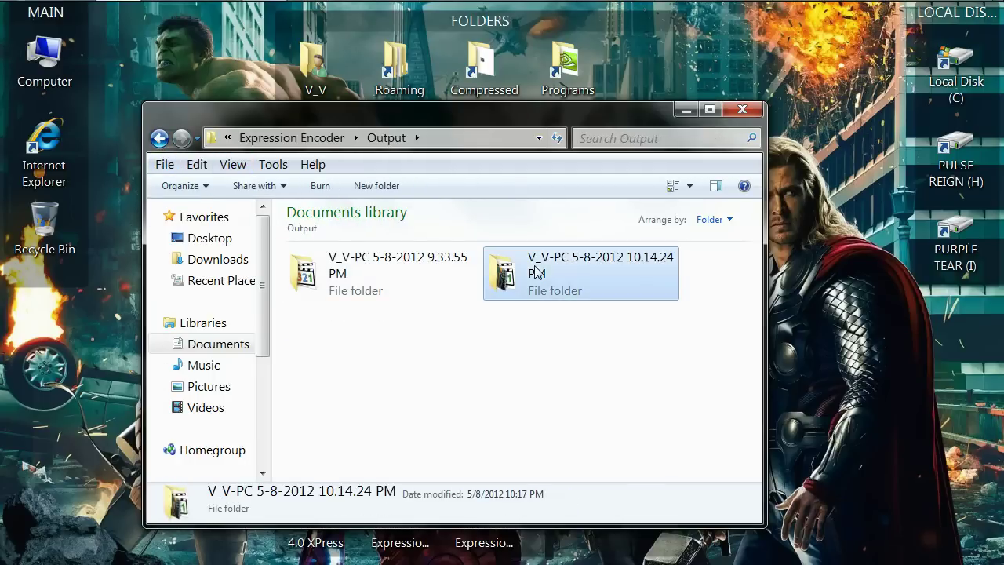
pyautogui.doubleClick(498, 269)
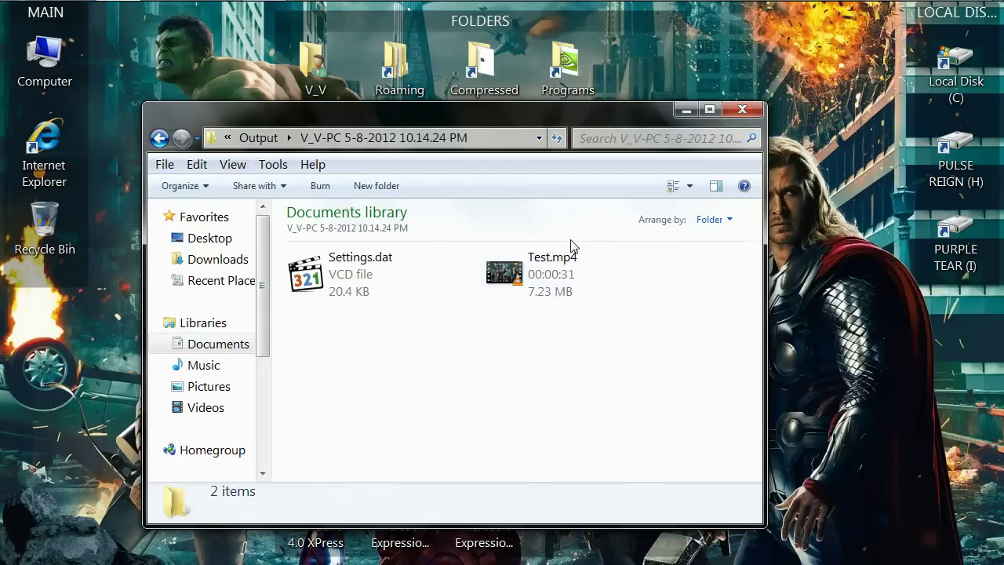
# Step: Close Explorer and start a new Transcoding Project from the Expression Encoder 4 Pro desktop icon
pyautogui.click(751, 112)
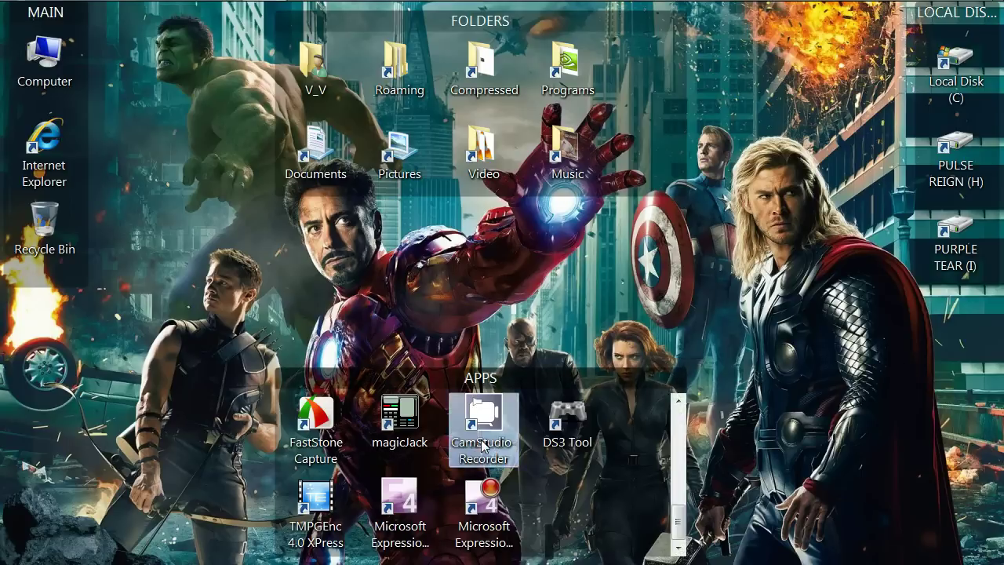
pyautogui.scroll(-3, 483, 439)
pyautogui.scroll(3, 484, 444)
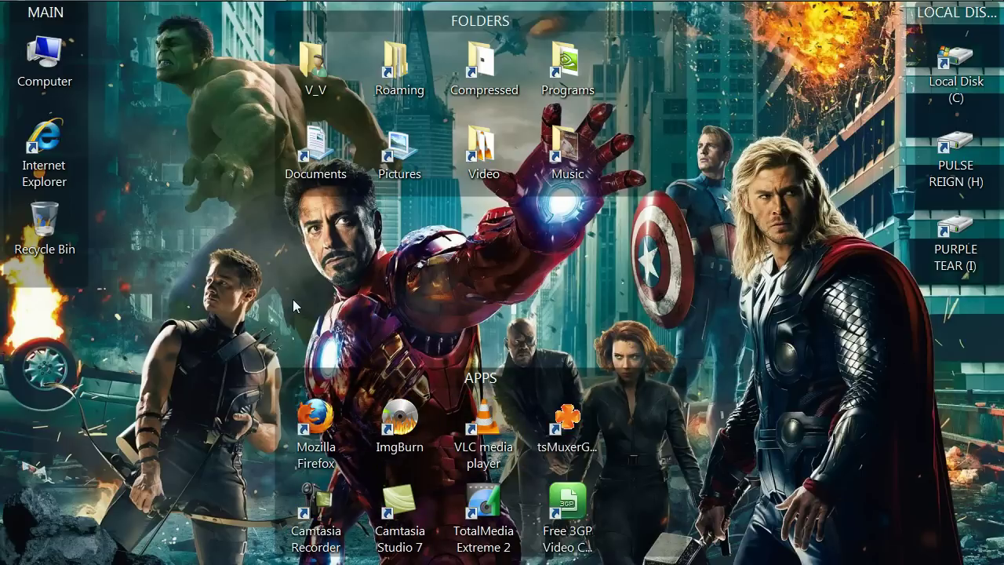
pyautogui.scroll(-5, 400, 424)
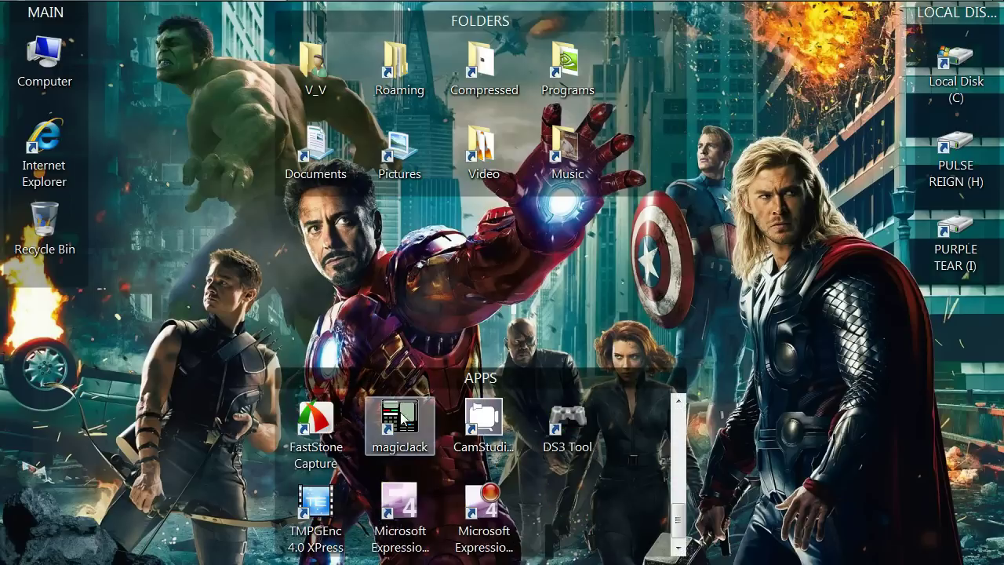
pyautogui.doubleClick(407, 510)
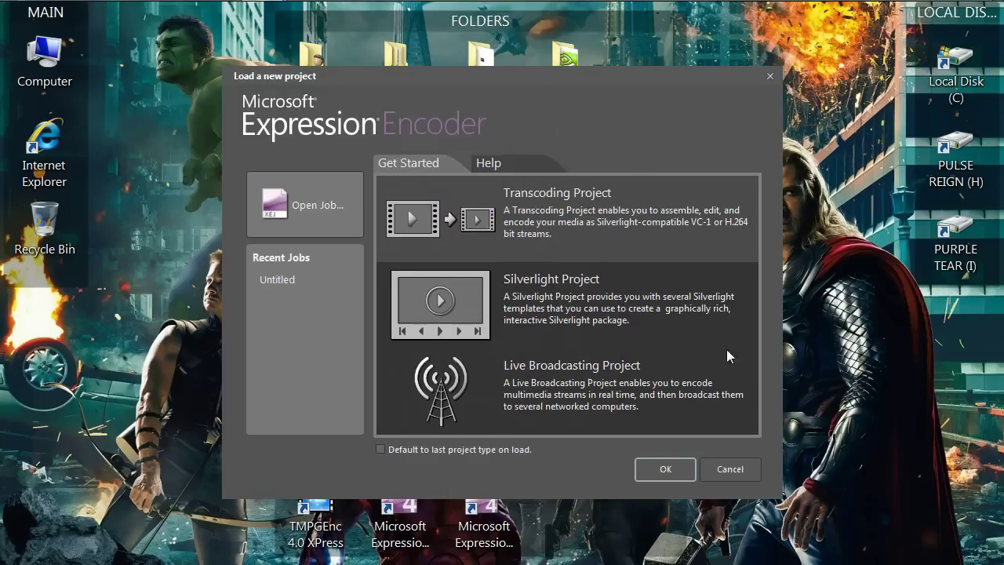
pyautogui.click(683, 468)
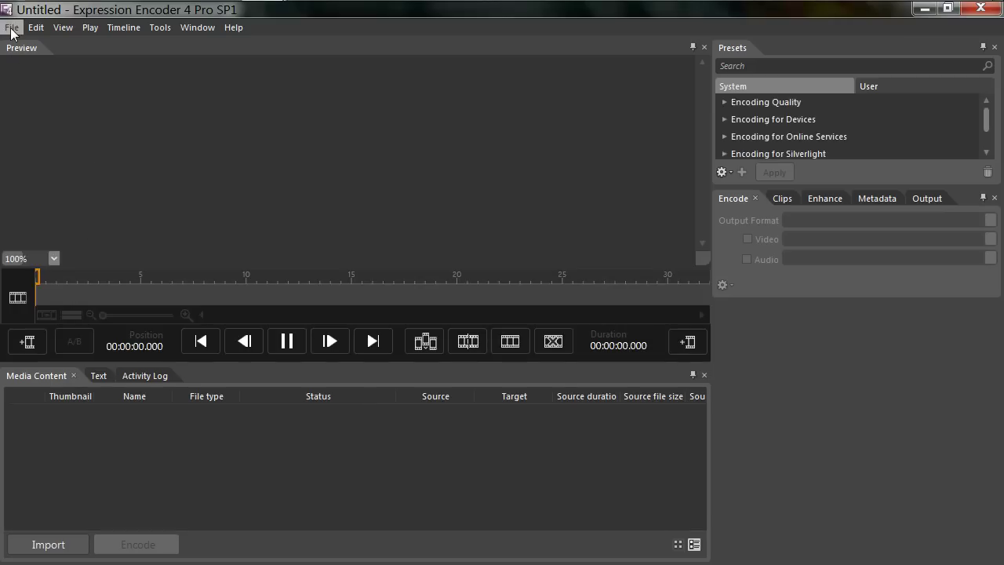
# Step: Open the File > Import media dialog
pyautogui.click(12, 26)
pyautogui.click(19, 128)
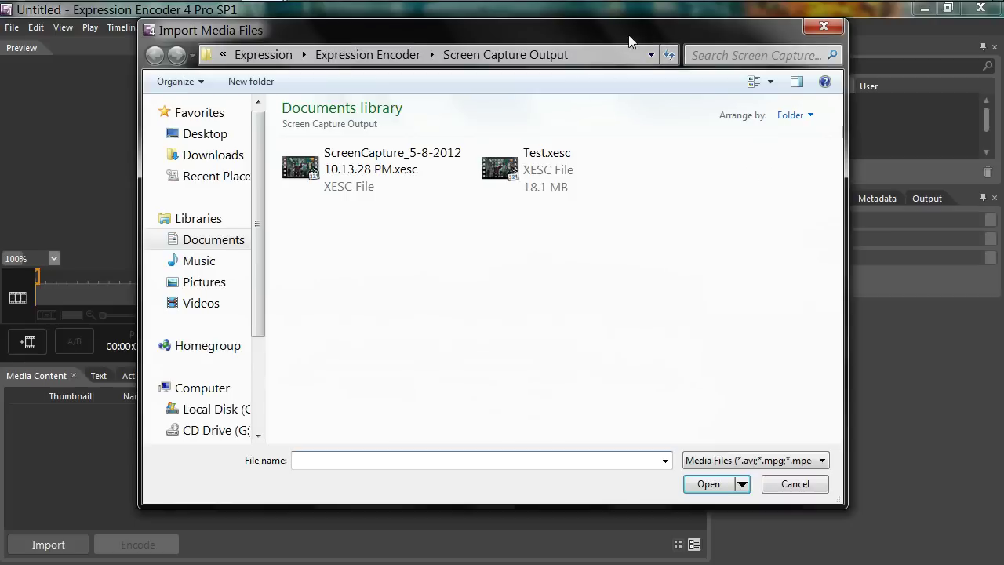
pyautogui.moveTo(730, 26); pyautogui.dragTo(81, 11)
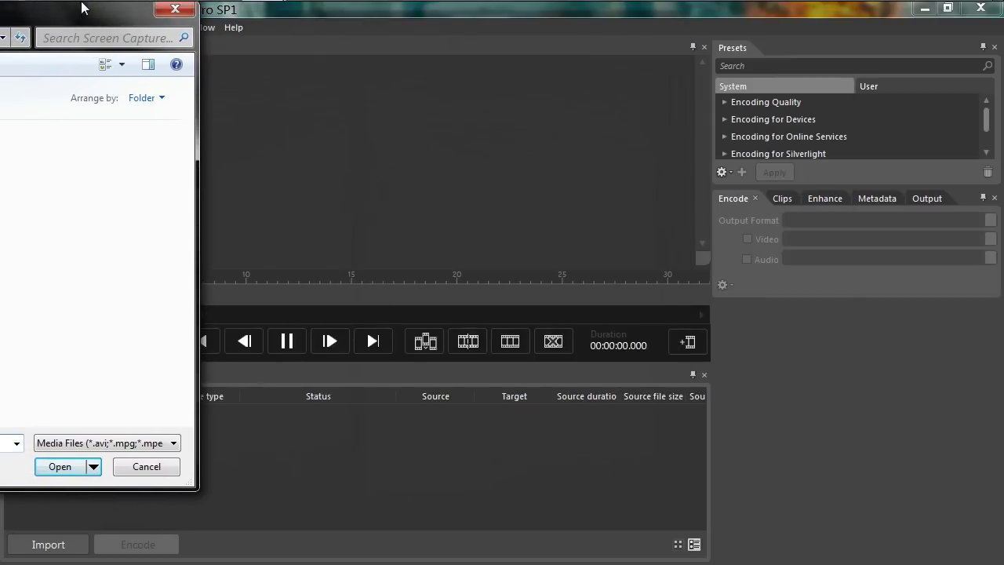
pyautogui.click(106, 444)
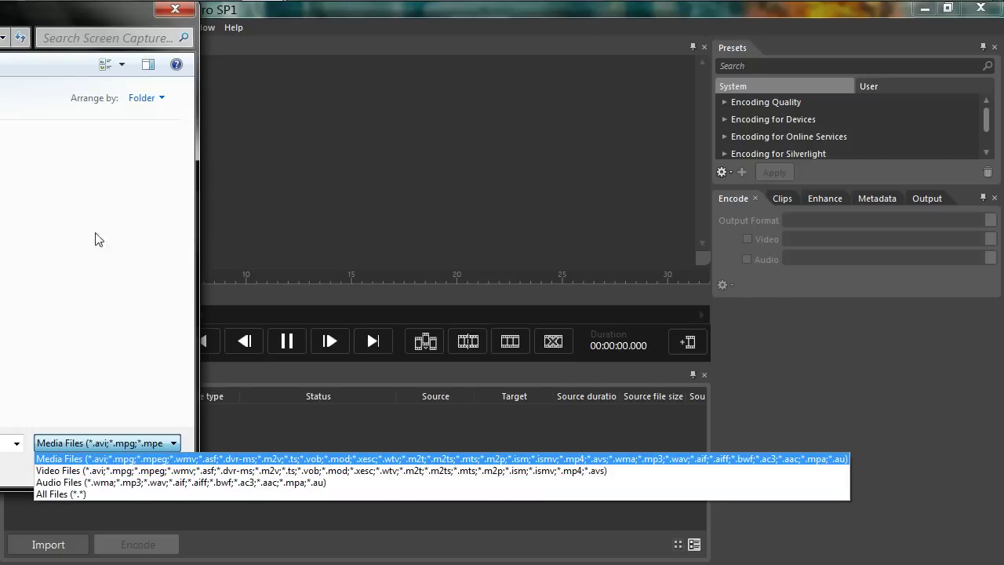
pyautogui.click(69, 24)
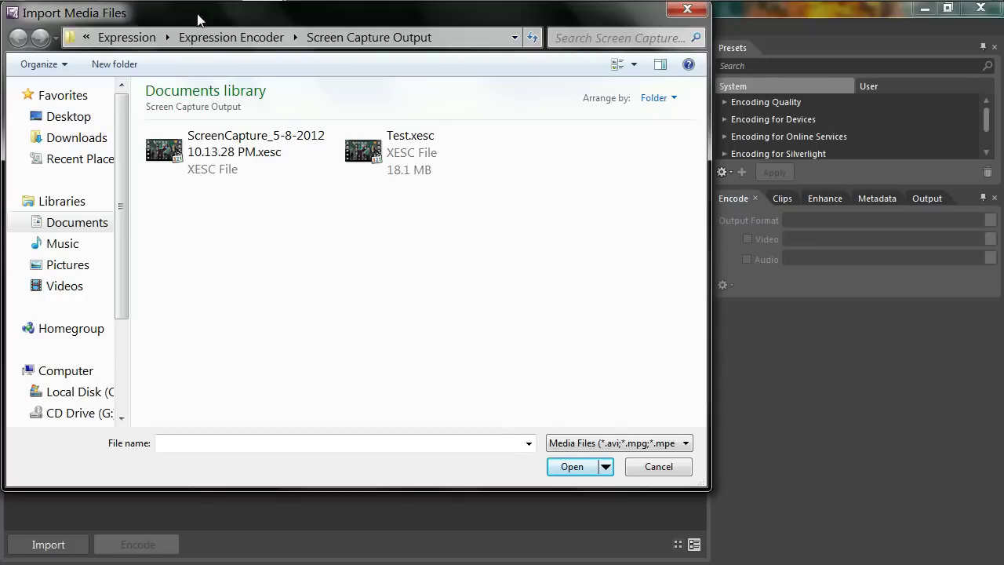
pyautogui.moveTo(197, 20); pyautogui.dragTo(306, 35)
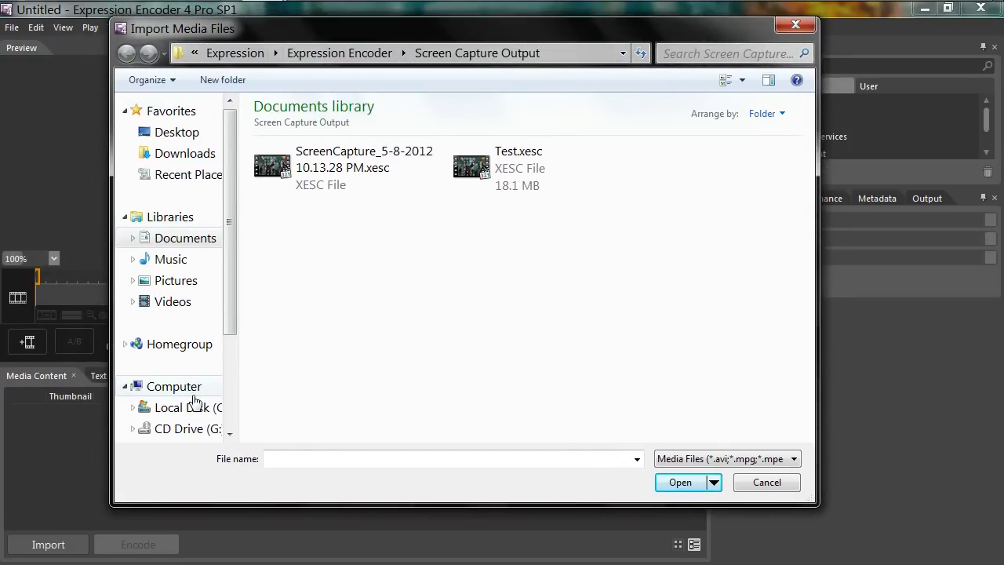
# Step: From H: > ANIME > DARKER THAN BLACK, show All Files (*.*) and import episode 01
pyautogui.click(185, 429)
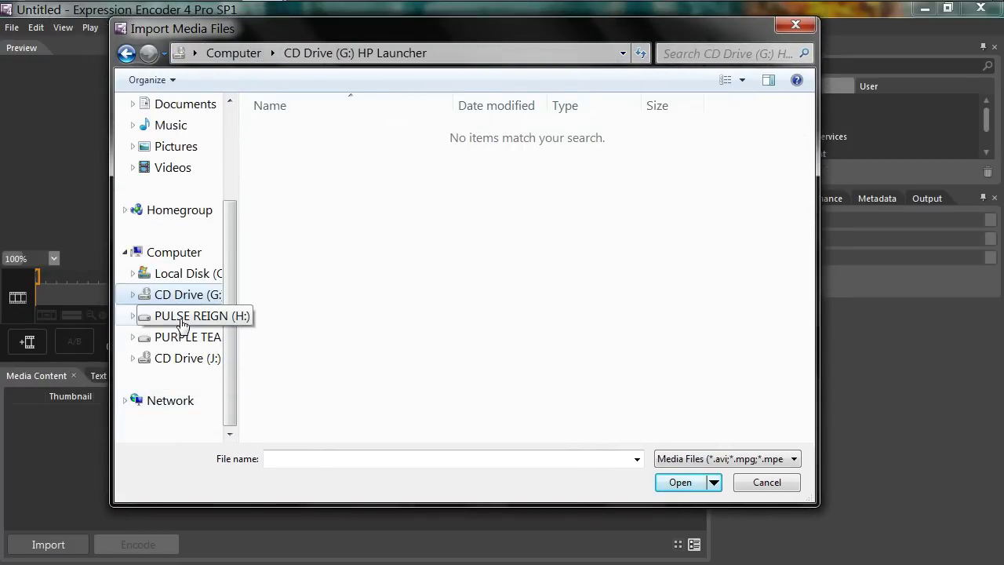
pyautogui.click(181, 321)
pyautogui.doubleClick(321, 186)
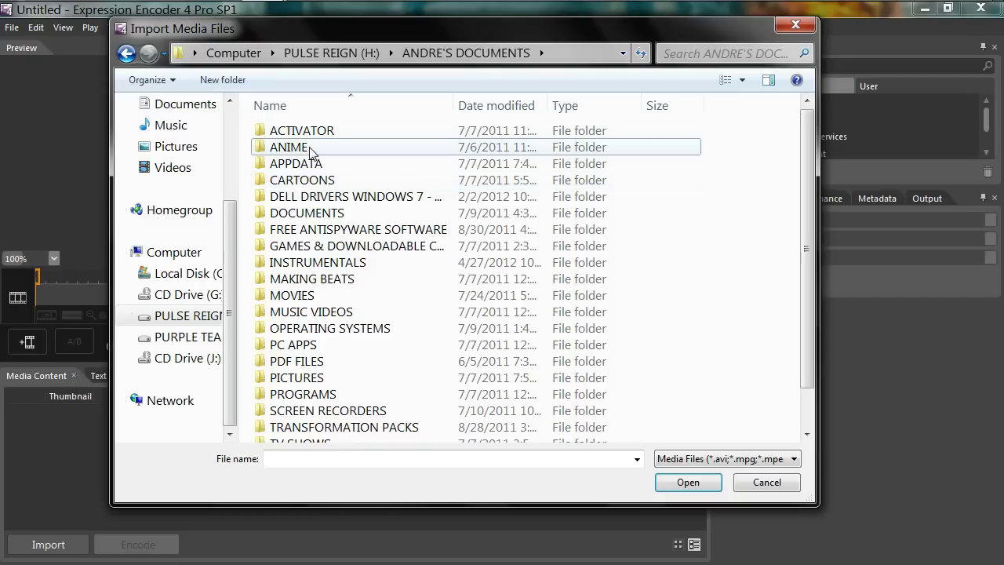
pyautogui.doubleClick(290, 147)
pyautogui.doubleClick(306, 131)
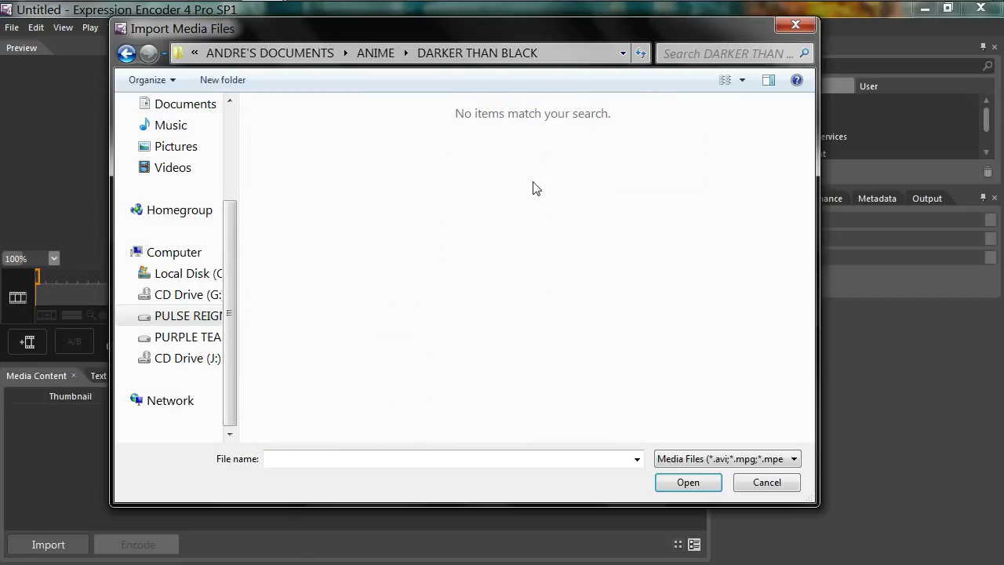
pyautogui.click(663, 458)
pyautogui.click(675, 502)
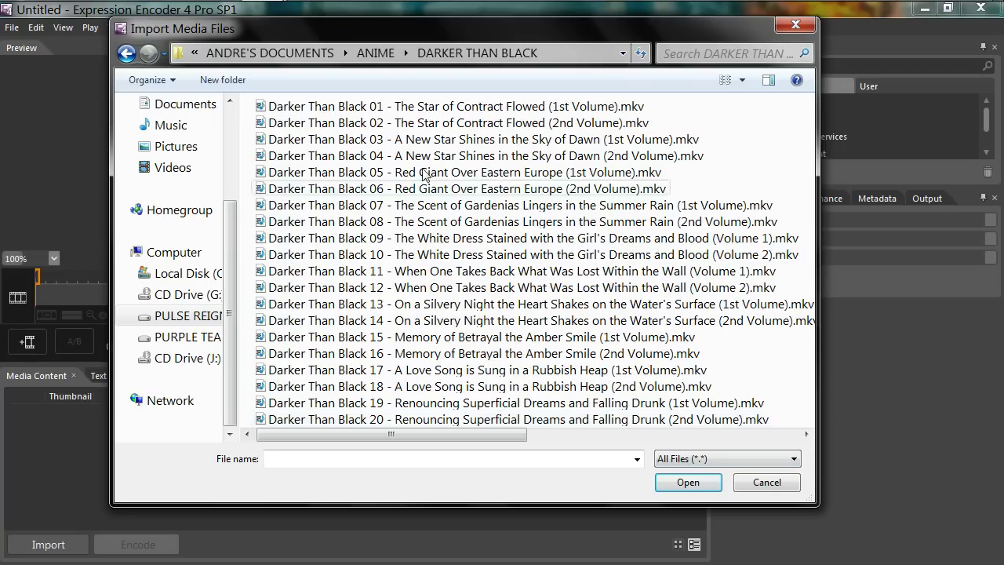
pyautogui.doubleClick(449, 106)
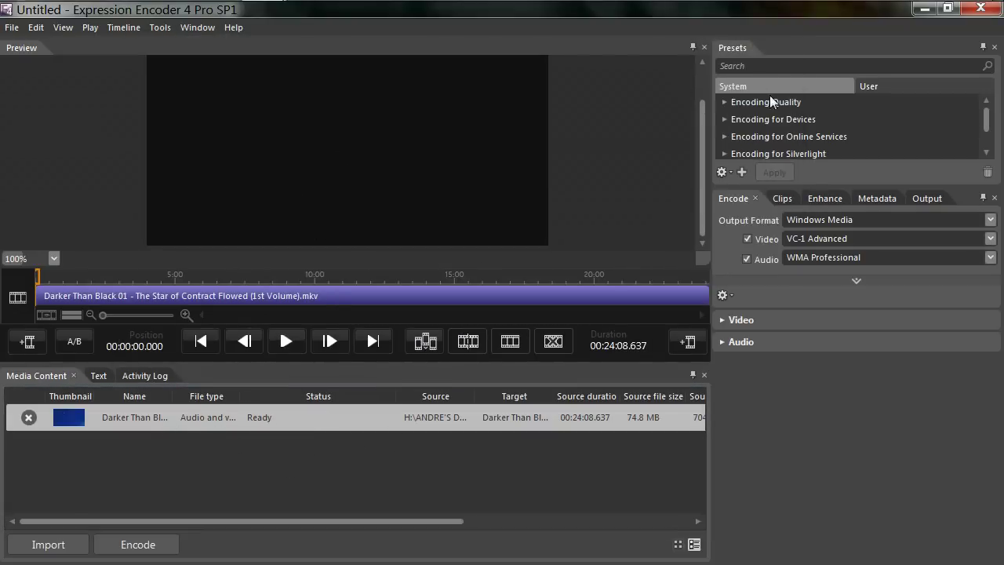
# Step: Start encoding the Darker Than Black episode, then cancel the encode
pyautogui.click(146, 550)
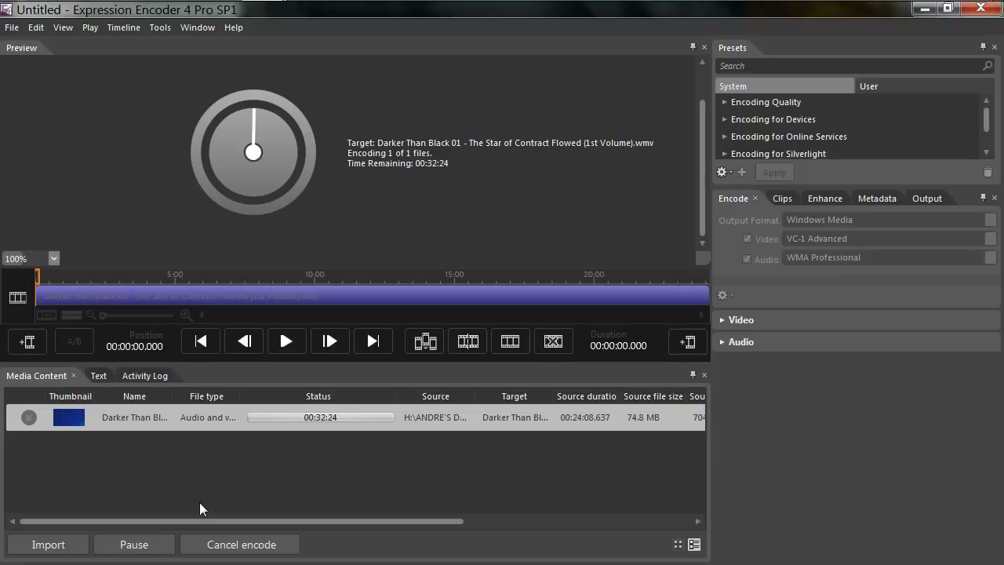
pyautogui.click(240, 544)
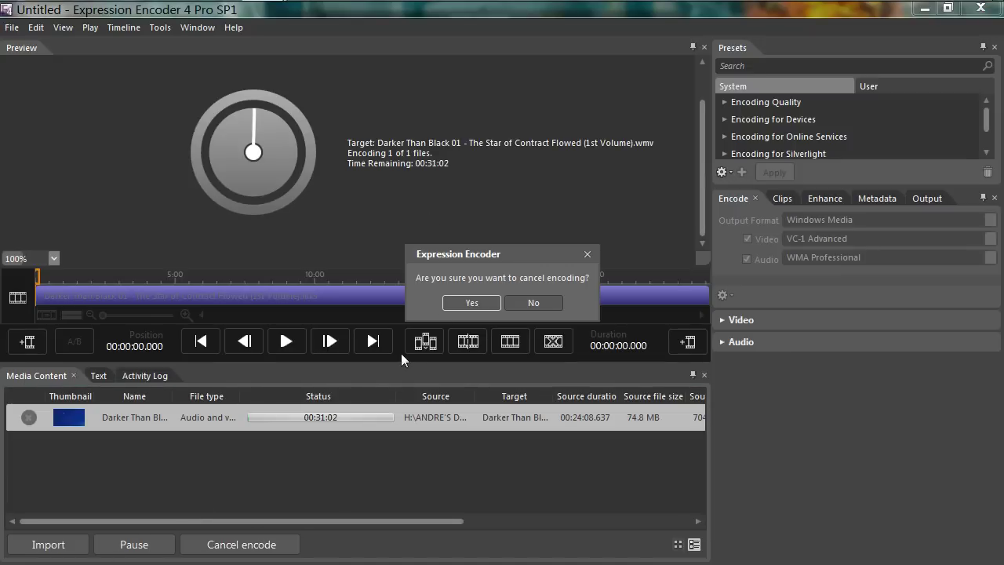
pyautogui.click(478, 304)
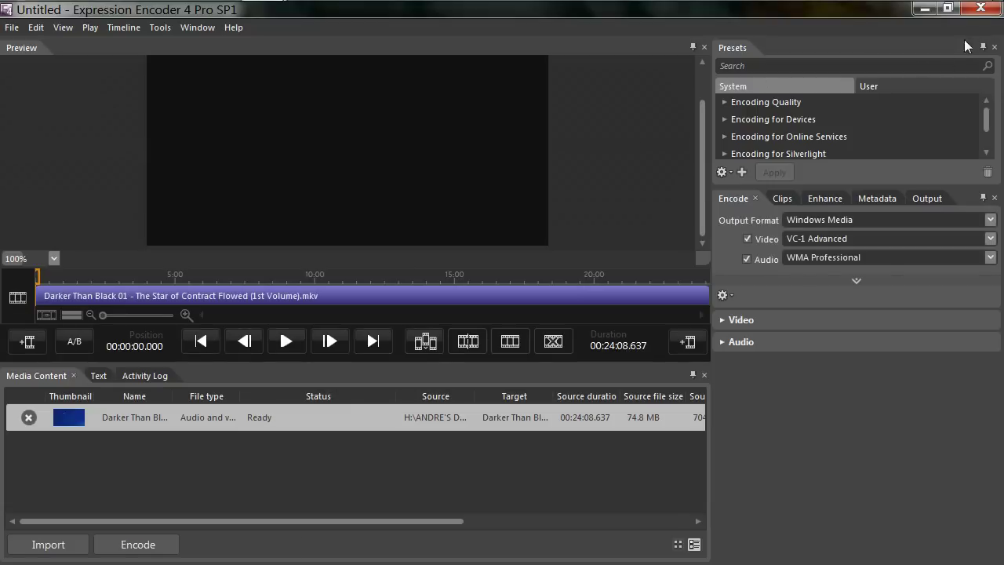
# Step: Quit Expression Encoder 4 Pro without saving the job
pyautogui.click(979, 9)
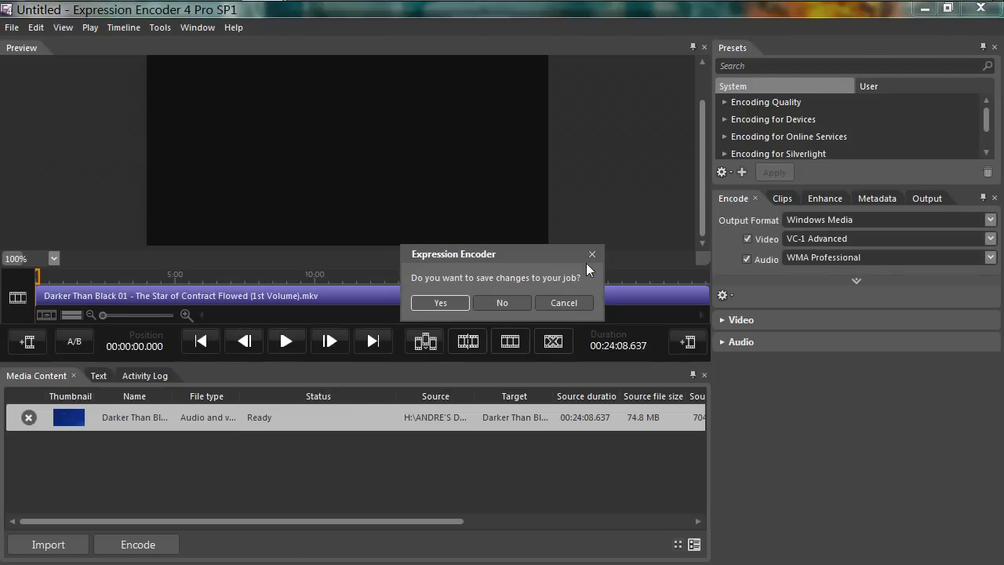
pyautogui.click(497, 303)
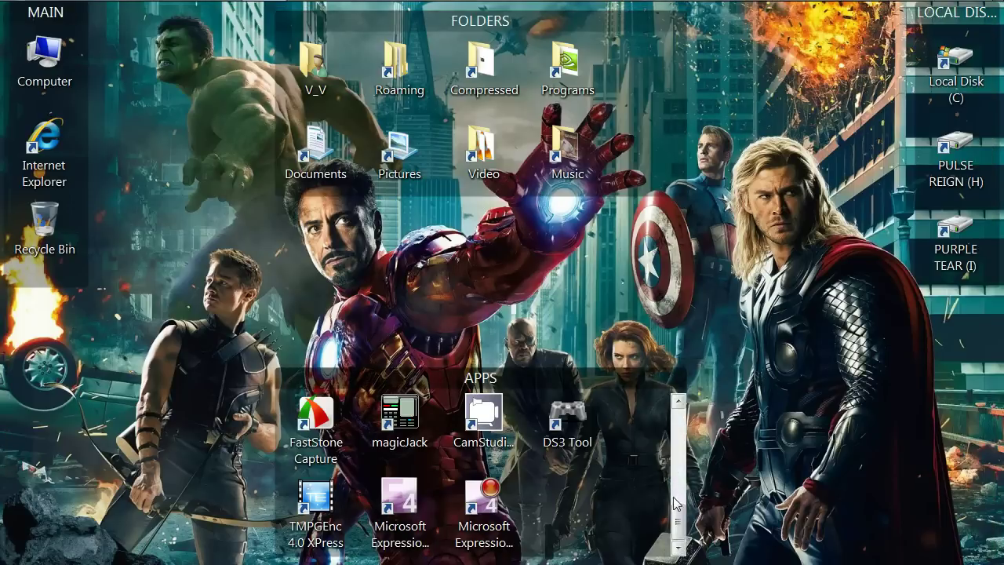
pyautogui.moveTo(678, 517); pyautogui.dragTo(690, 400)
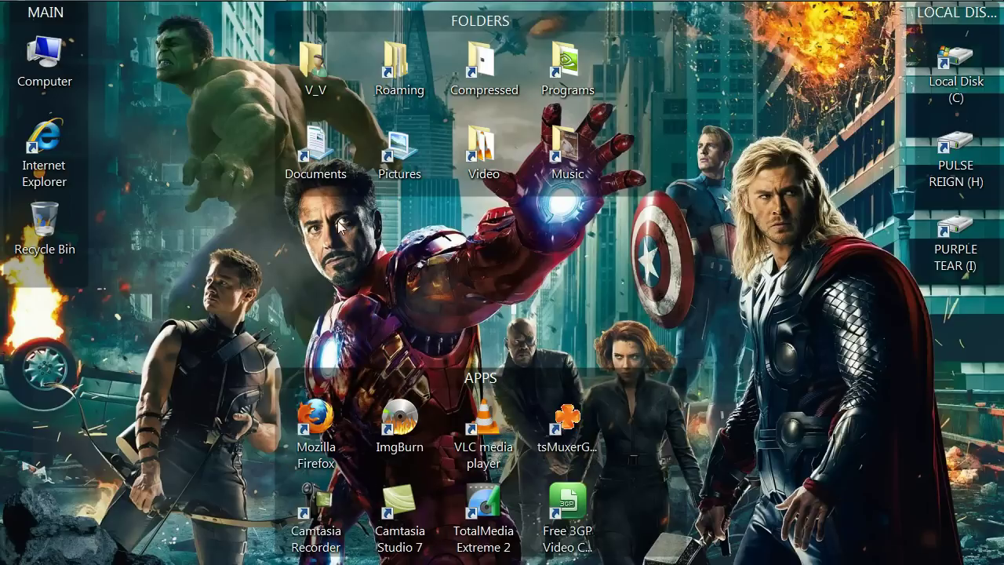